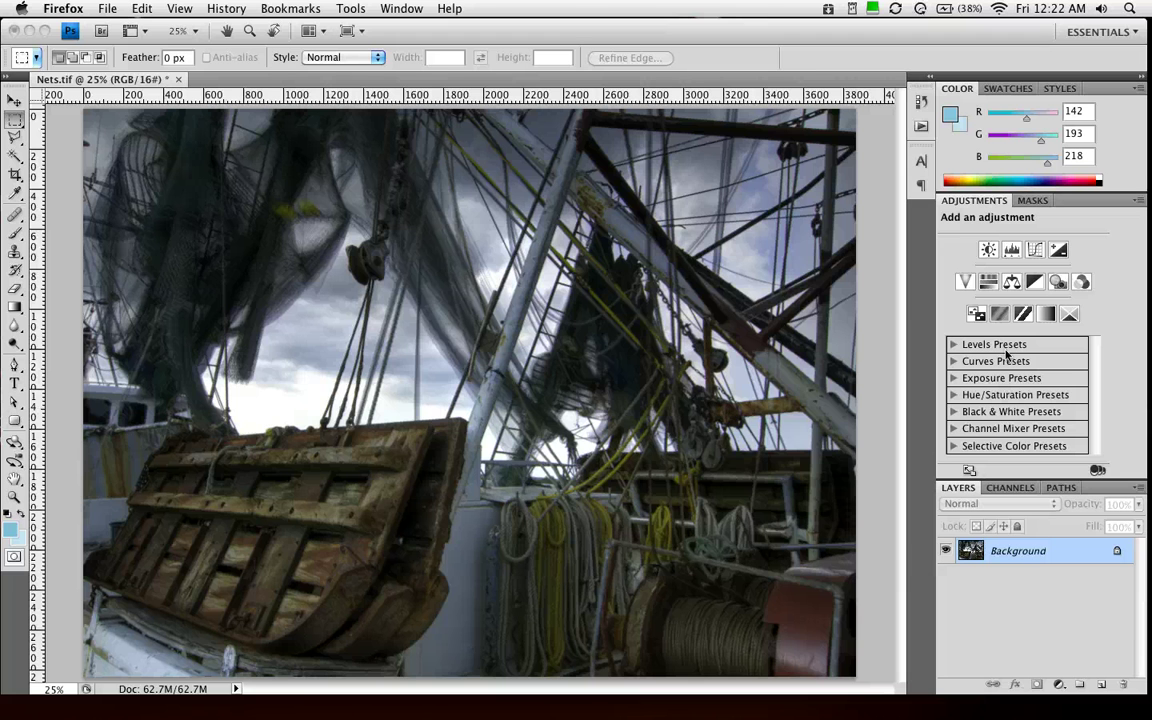
# Add a Gradient Map adjustment layer above the Background photo.
pyautogui.click(1061, 687)
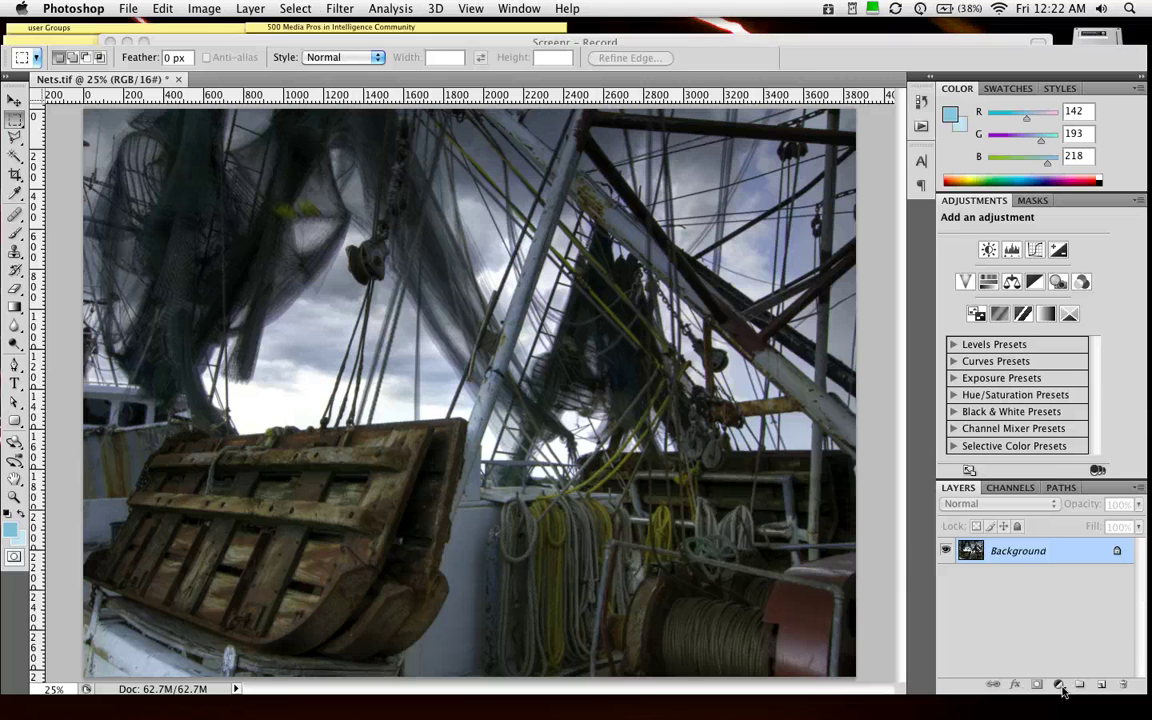
pyautogui.click(1061, 686)
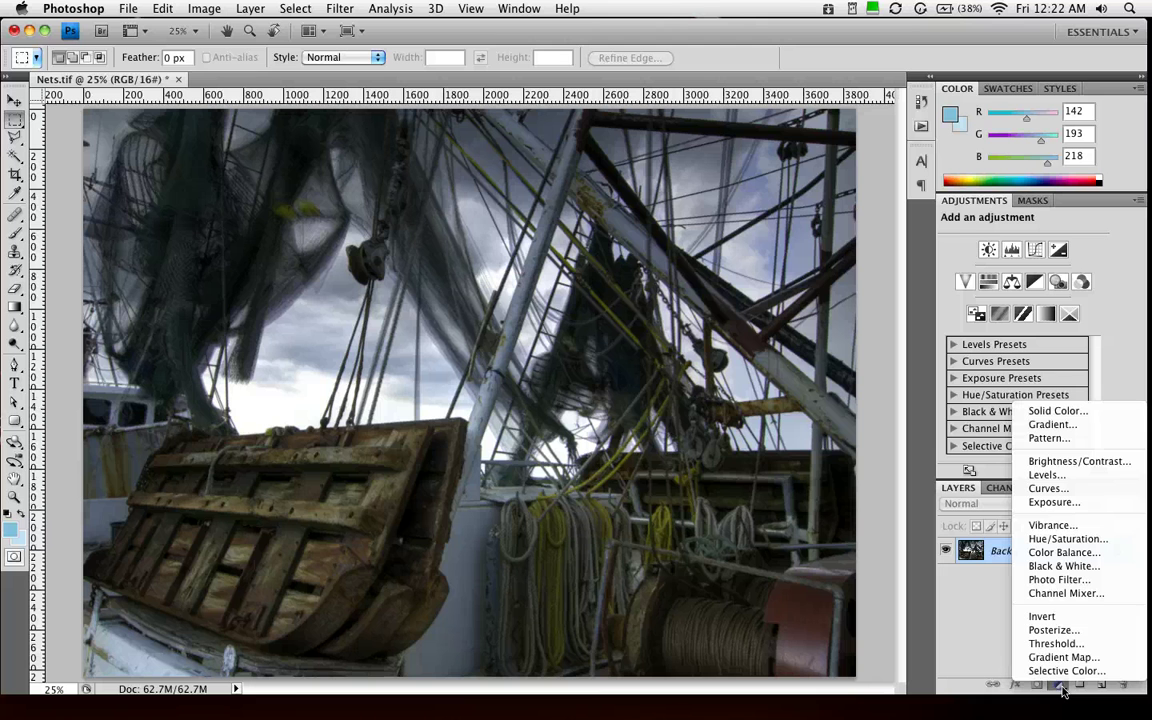
pyautogui.click(1062, 657)
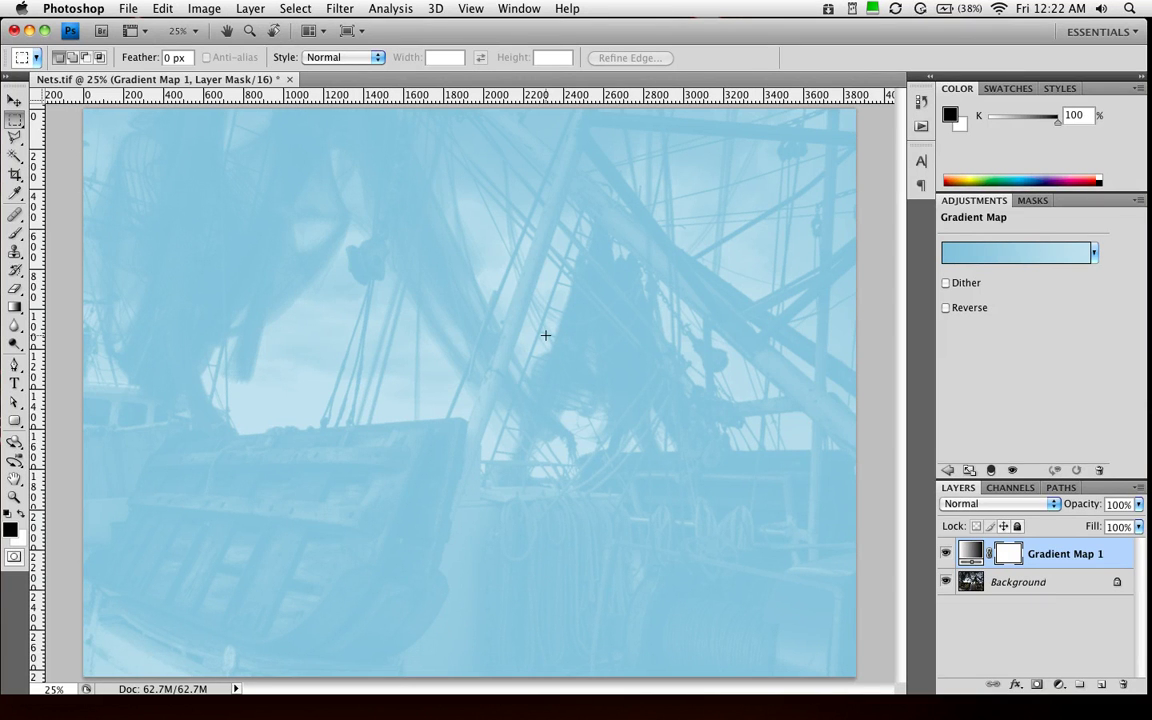
# Try the black-to-white, red-to-green, rainbow and Orange, Yellow, Orange gradient presets on the Gradient Map adjustment.
pyautogui.click(1093, 255)
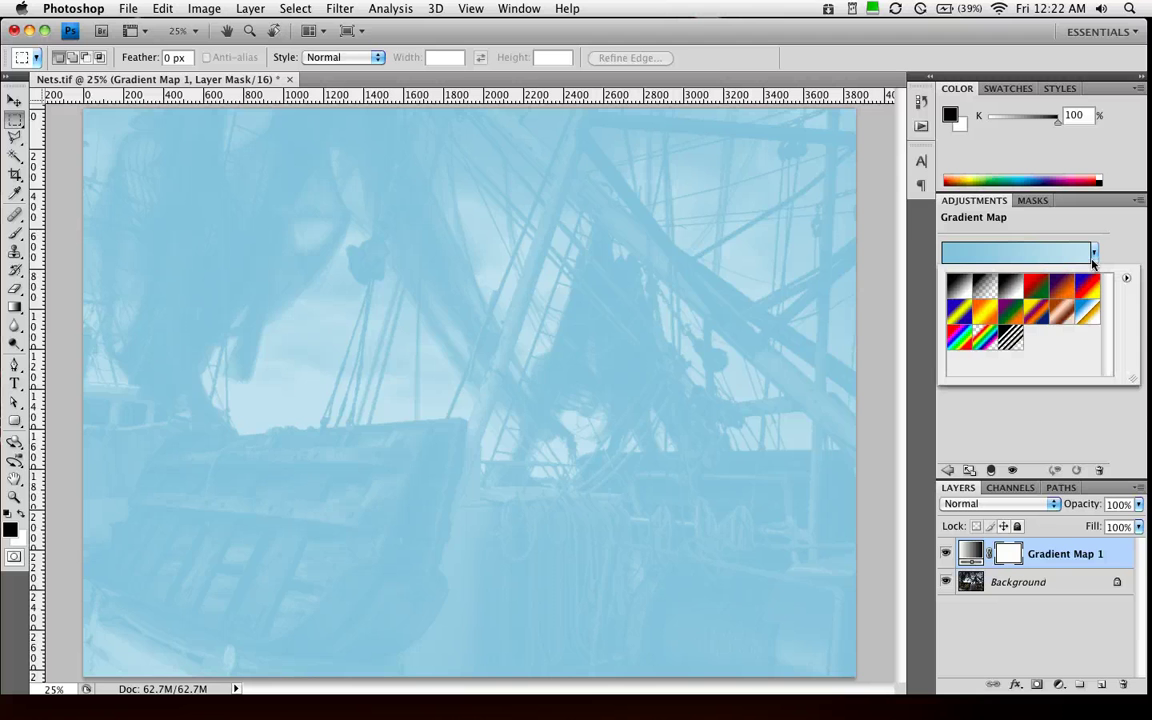
pyautogui.click(1010, 287)
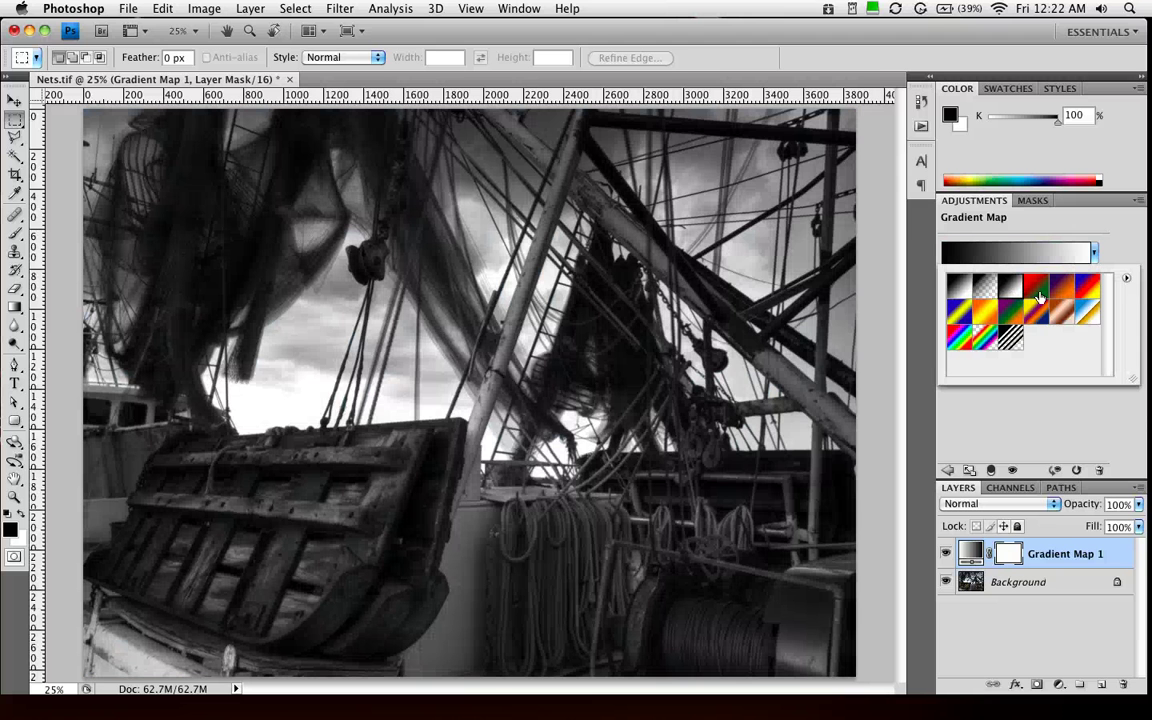
pyautogui.click(1039, 295)
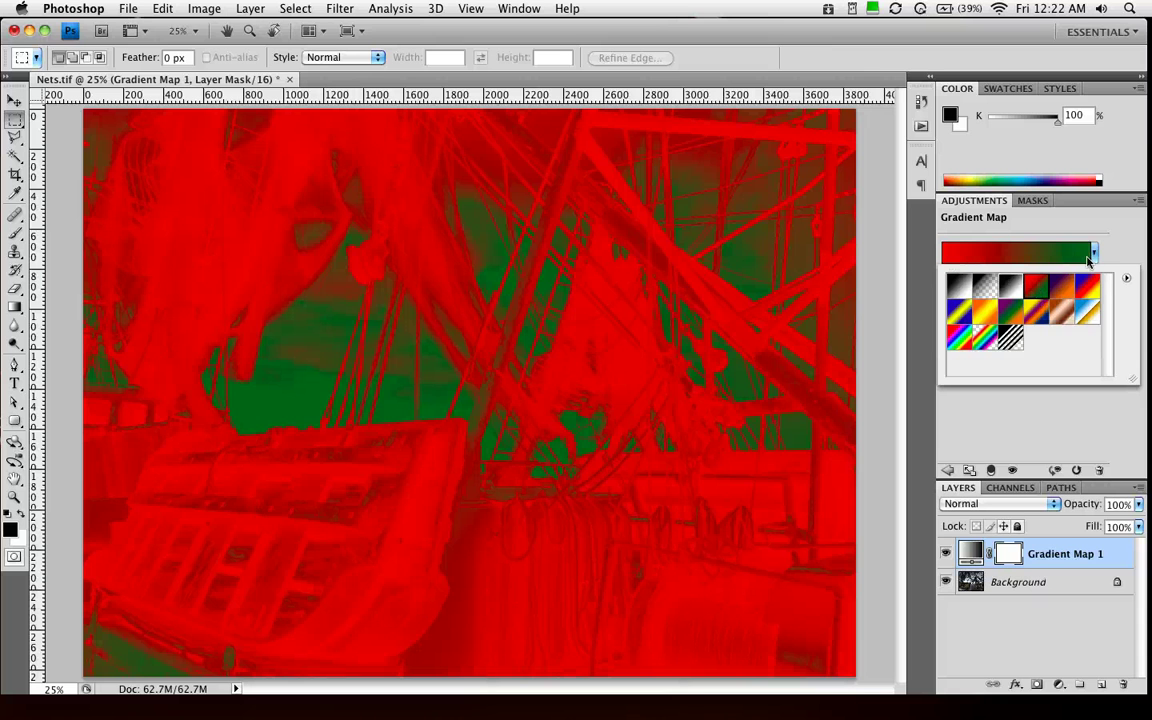
pyautogui.click(959, 339)
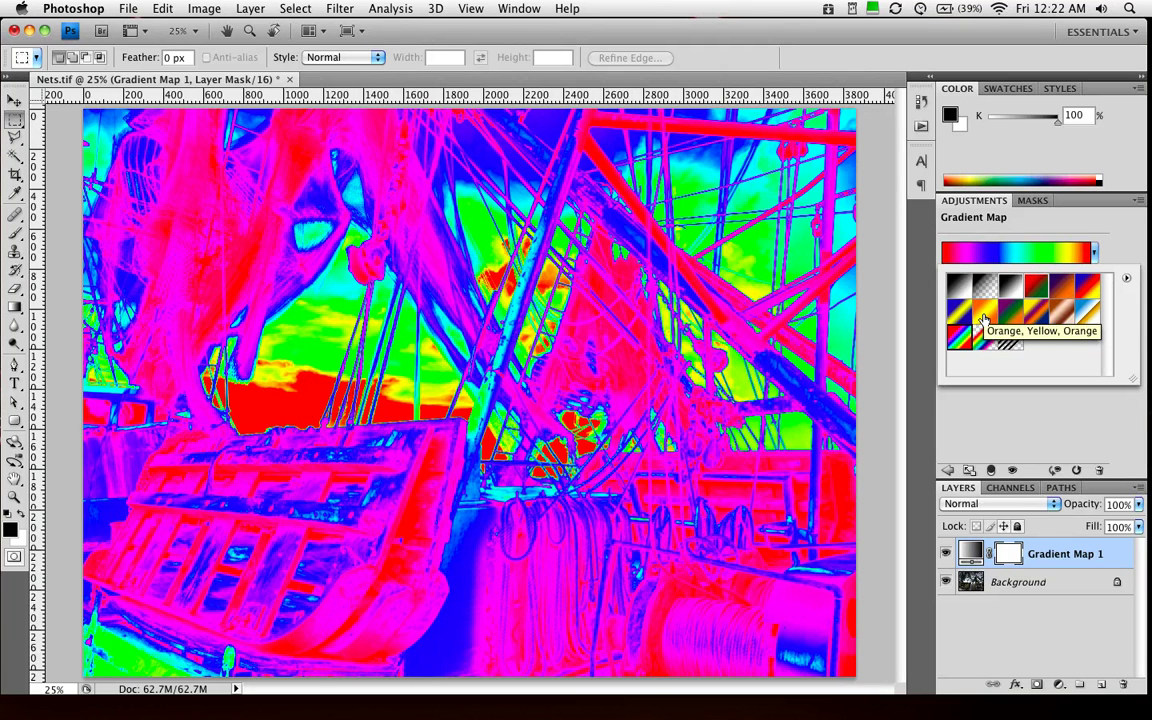
pyautogui.click(985, 314)
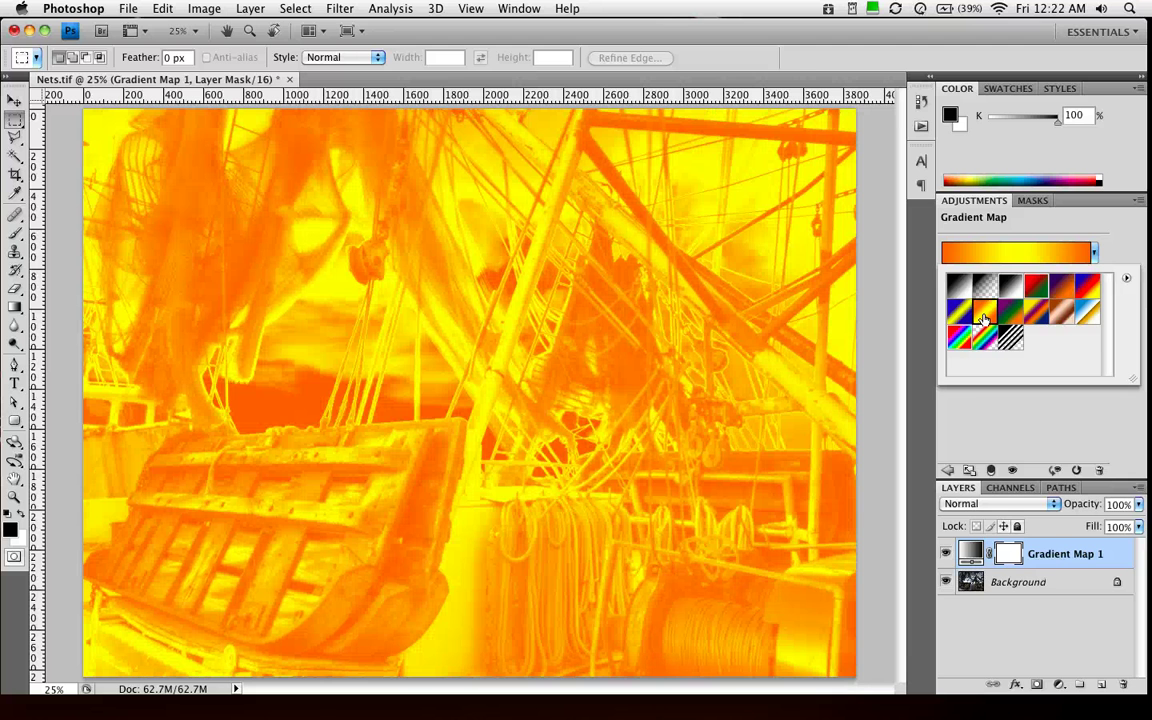
# Try the Color blend mode on the Gradient Map layer before choosing Soft Light, and apply the Copper gradient preset.
pyautogui.click(966, 503)
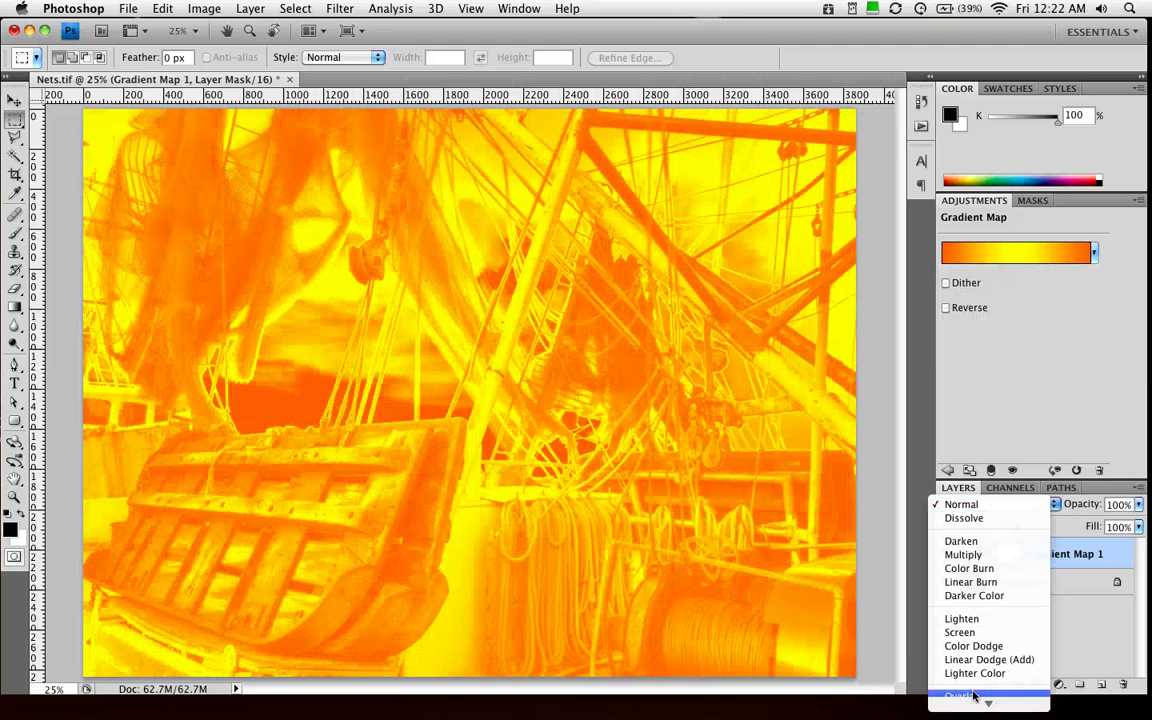
pyautogui.moveTo(975, 710)
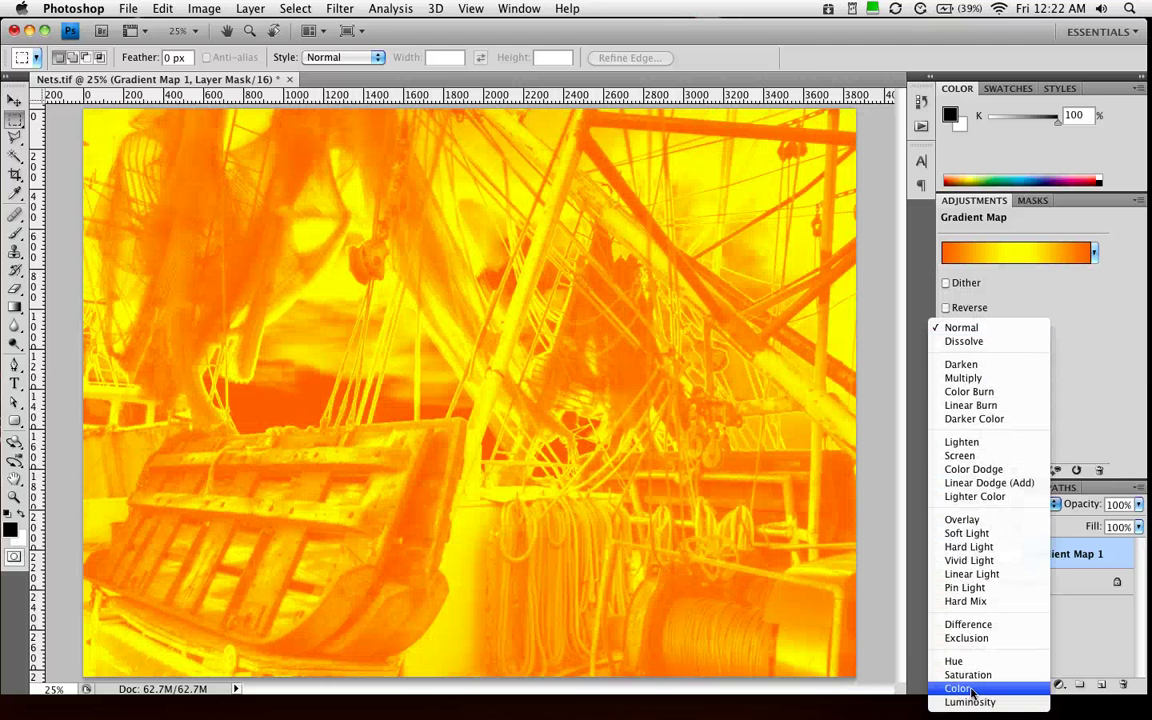
pyautogui.click(958, 688)
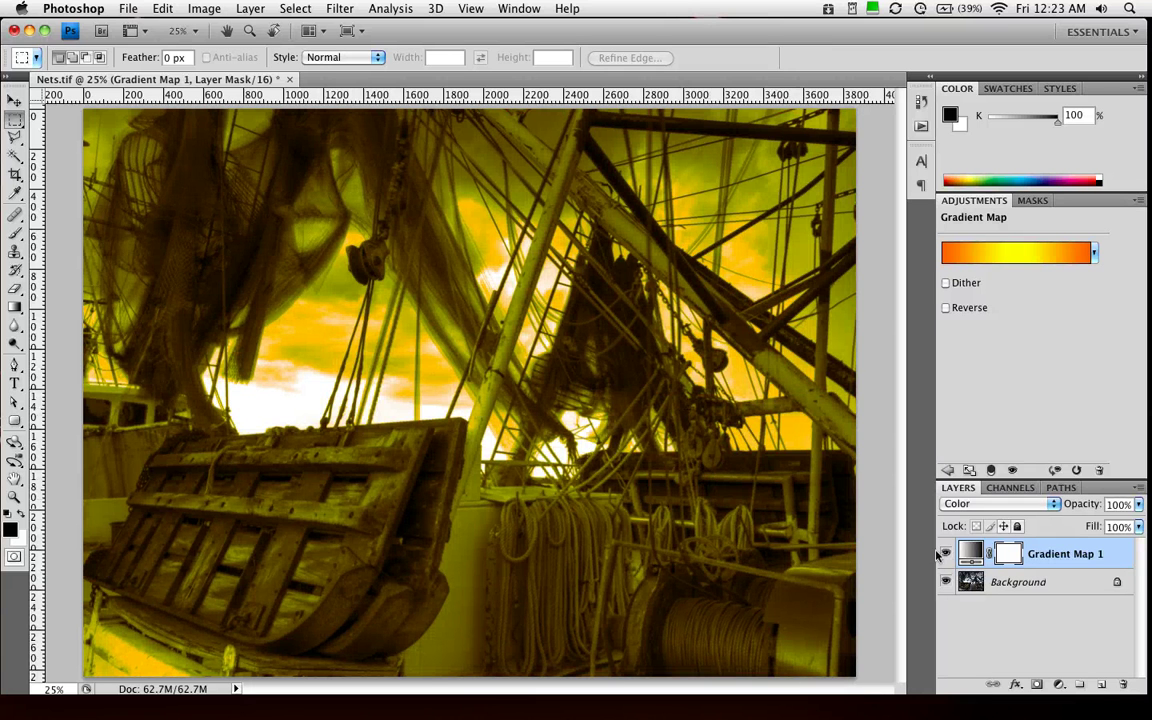
pyautogui.click(985, 505)
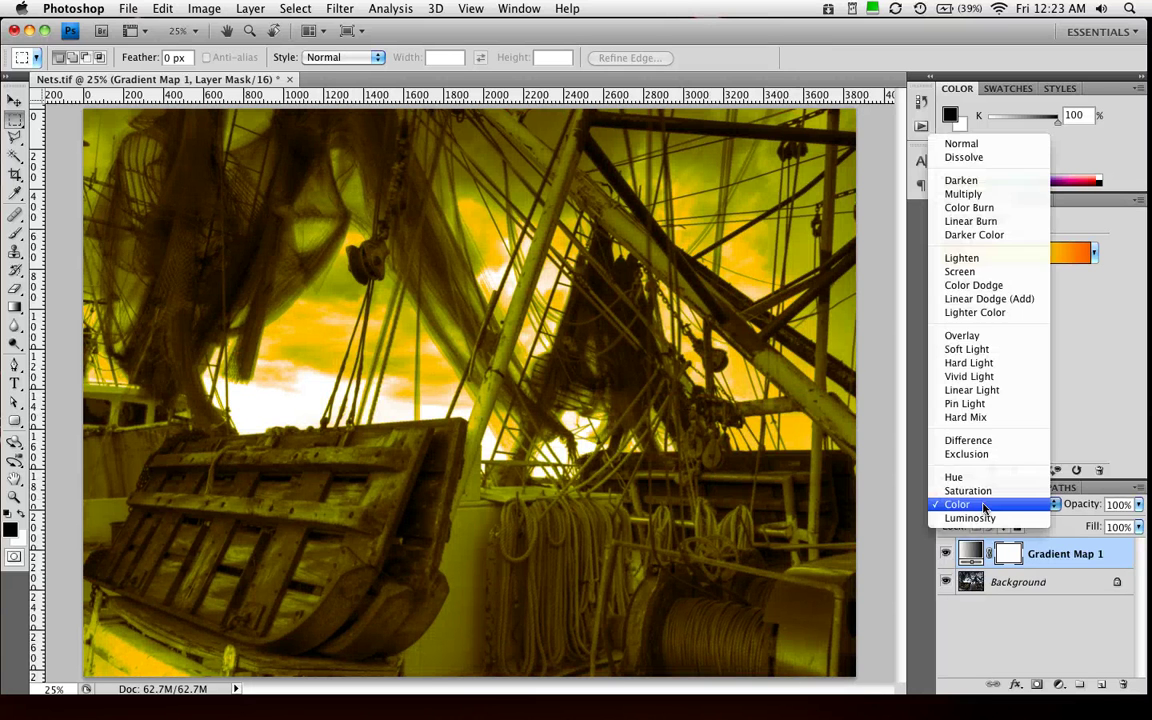
pyautogui.click(980, 351)
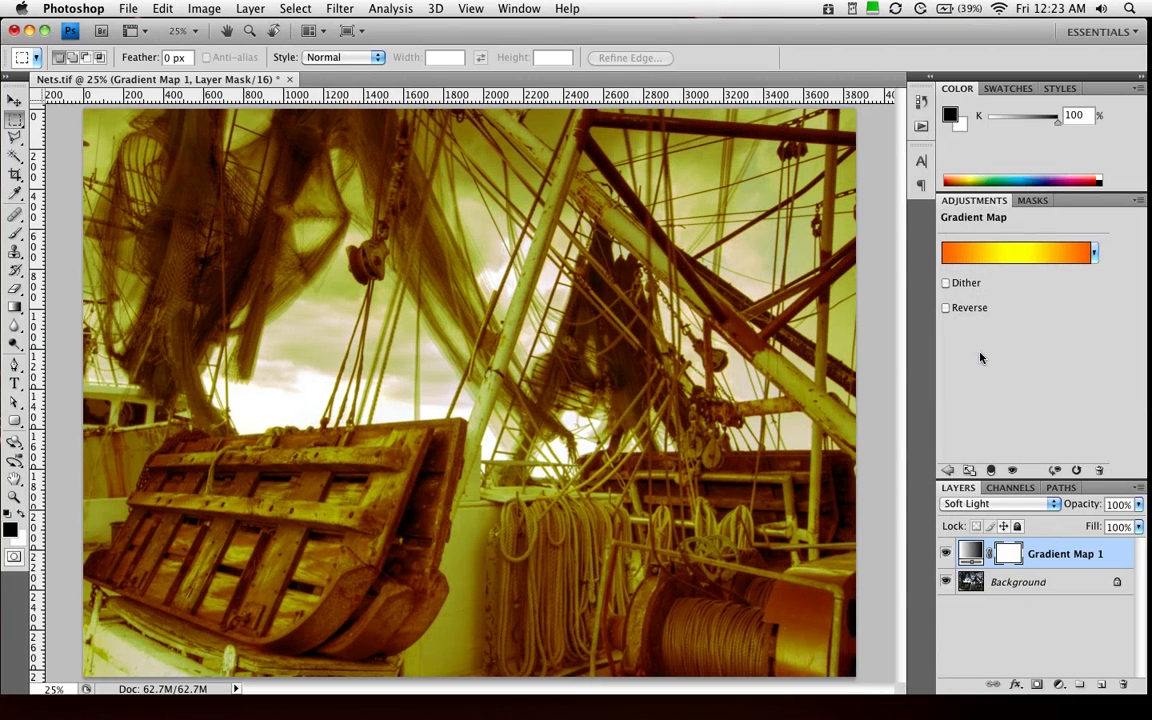
pyautogui.click(1094, 254)
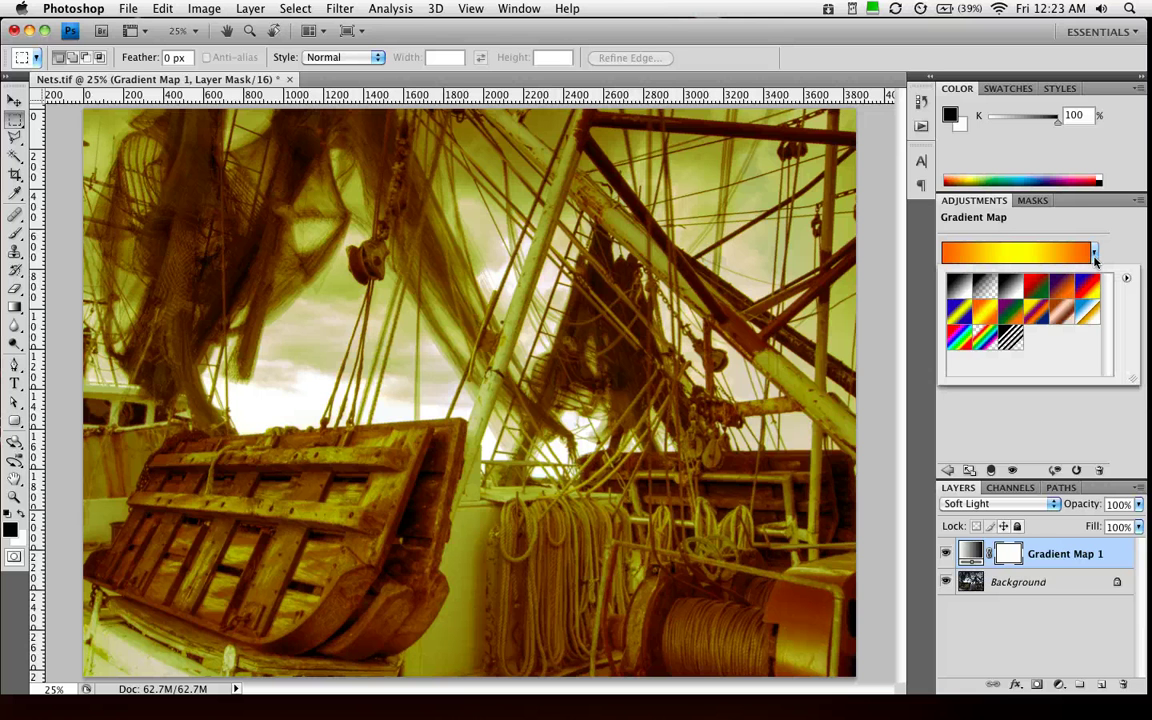
pyautogui.click(1068, 318)
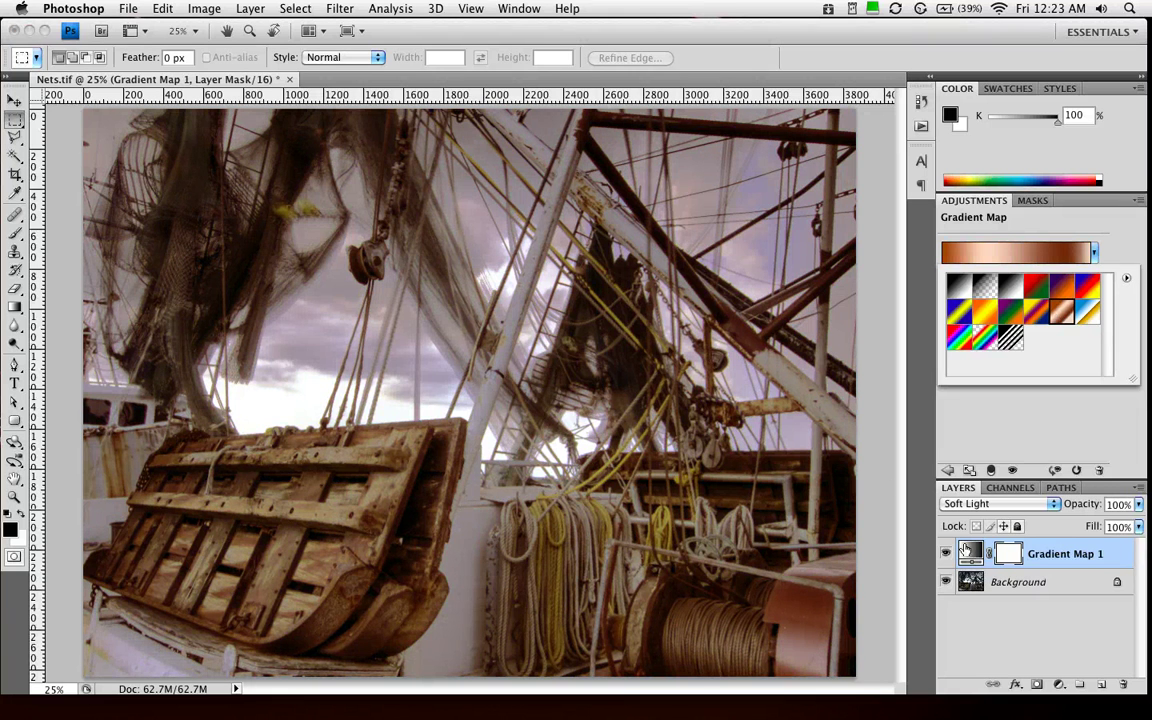
# Hide the Gradient Map layer and add a Black & White adjustment layer directly above the Background layer.
pyautogui.click(946, 553)
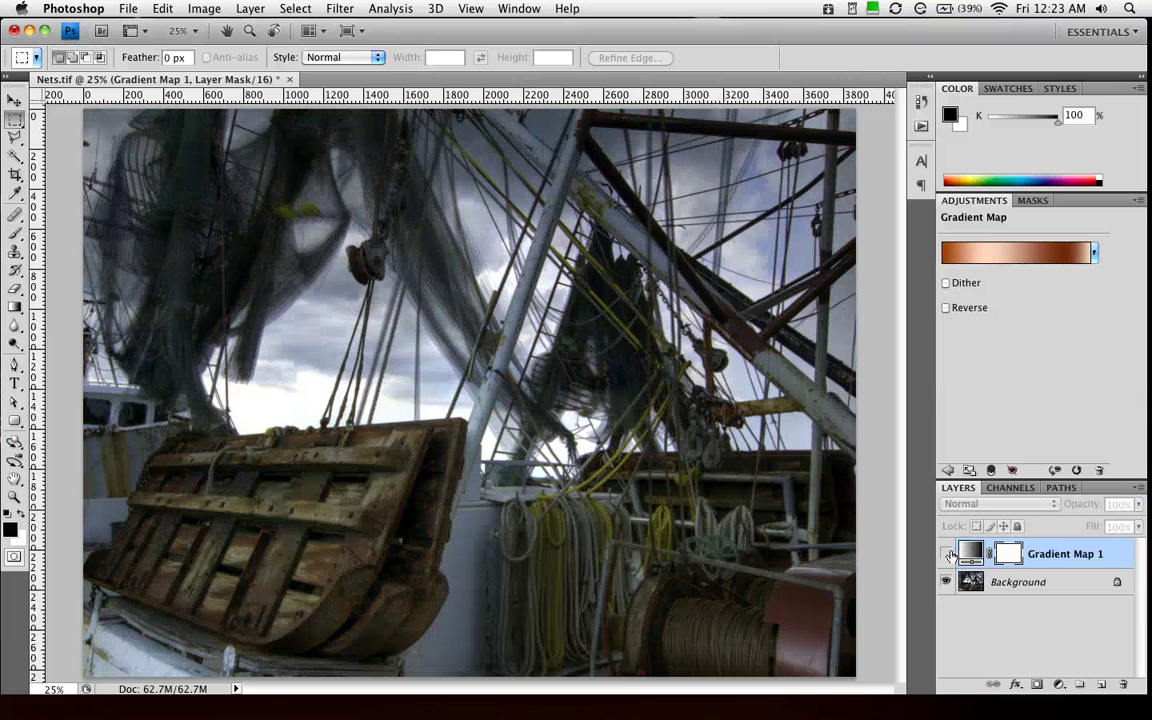
pyautogui.click(1022, 582)
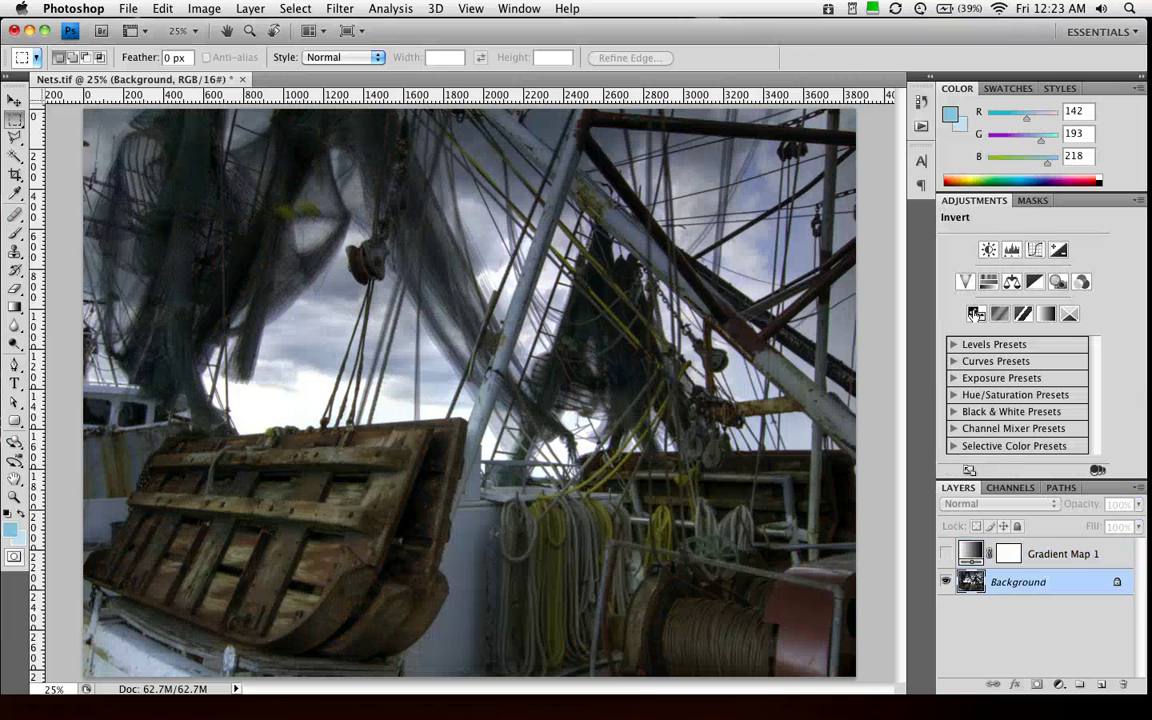
pyautogui.click(1035, 284)
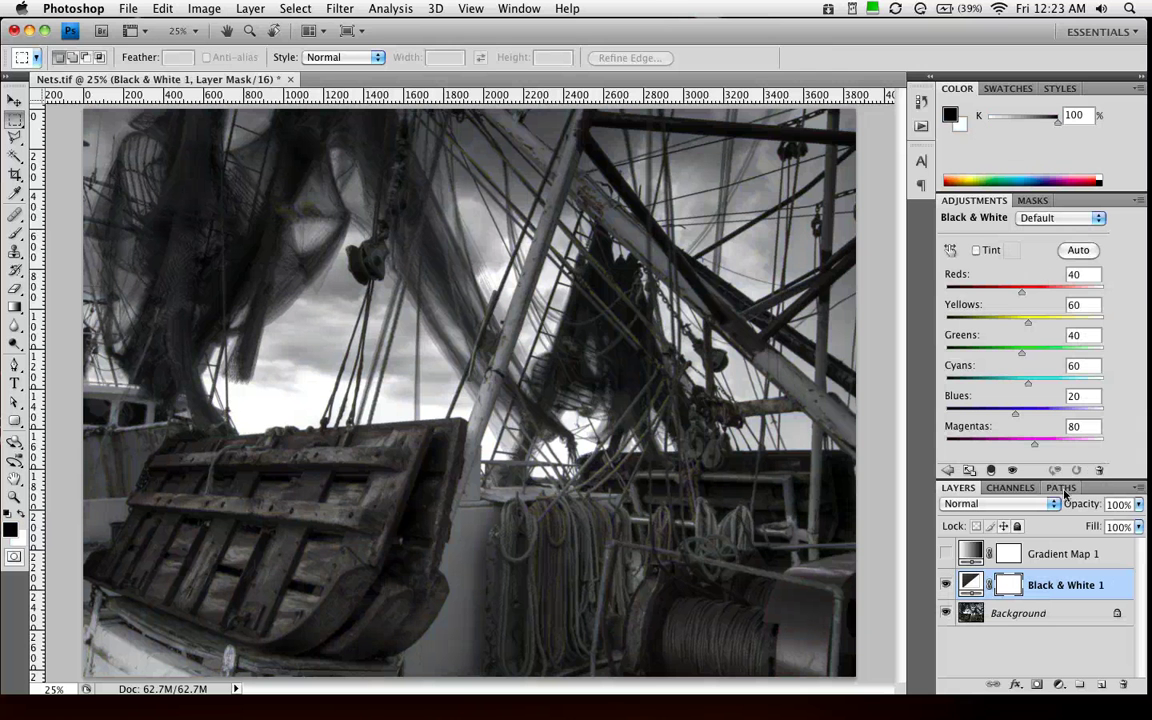
# Try the High Contrast Blue Filter preset on the Black & White adjustment and replace it with Maximum Black.
pyautogui.click(1083, 224)
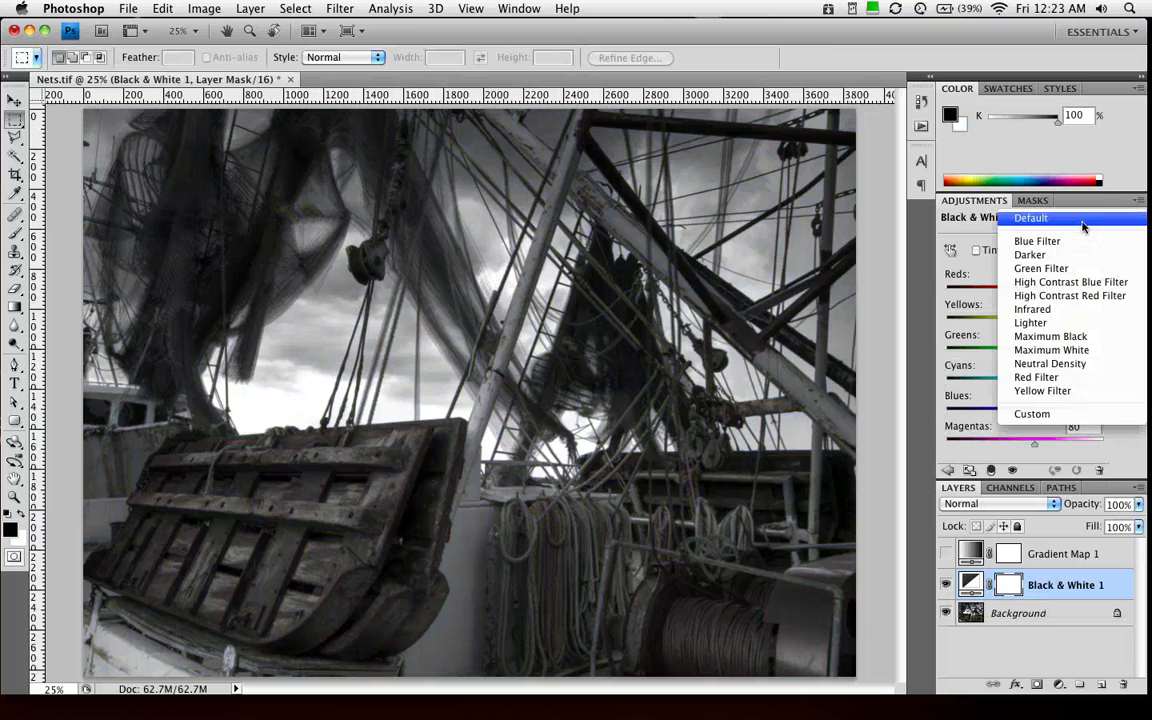
pyautogui.click(1077, 287)
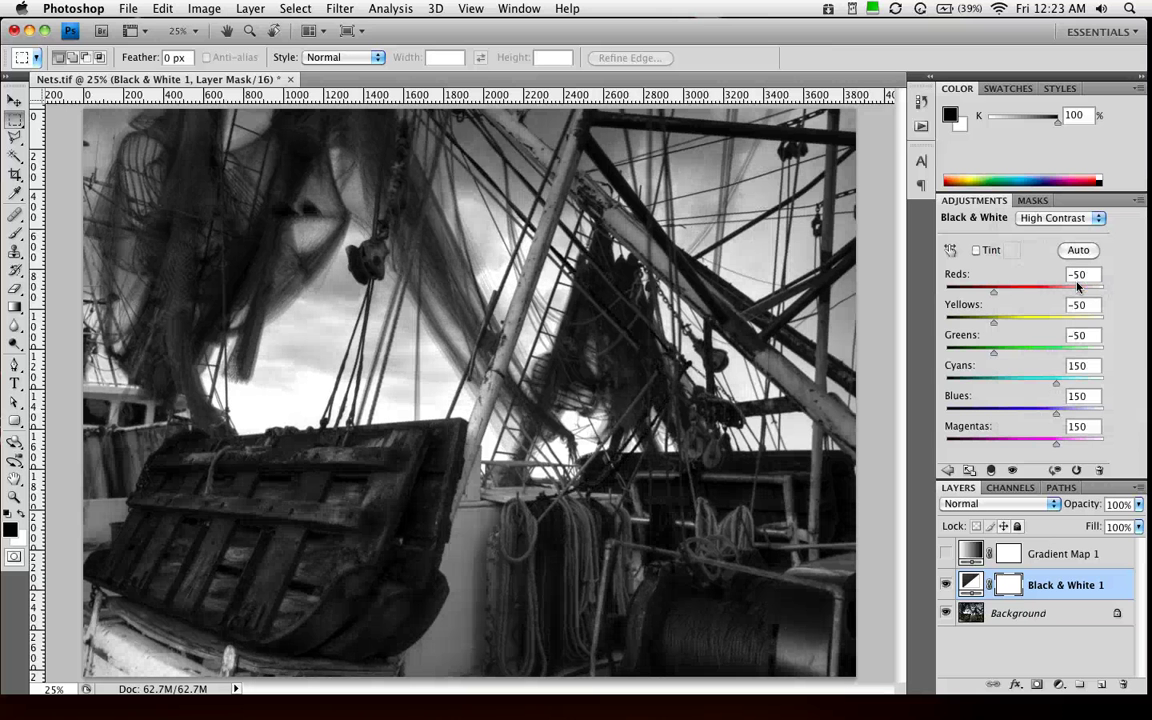
pyautogui.click(1073, 219)
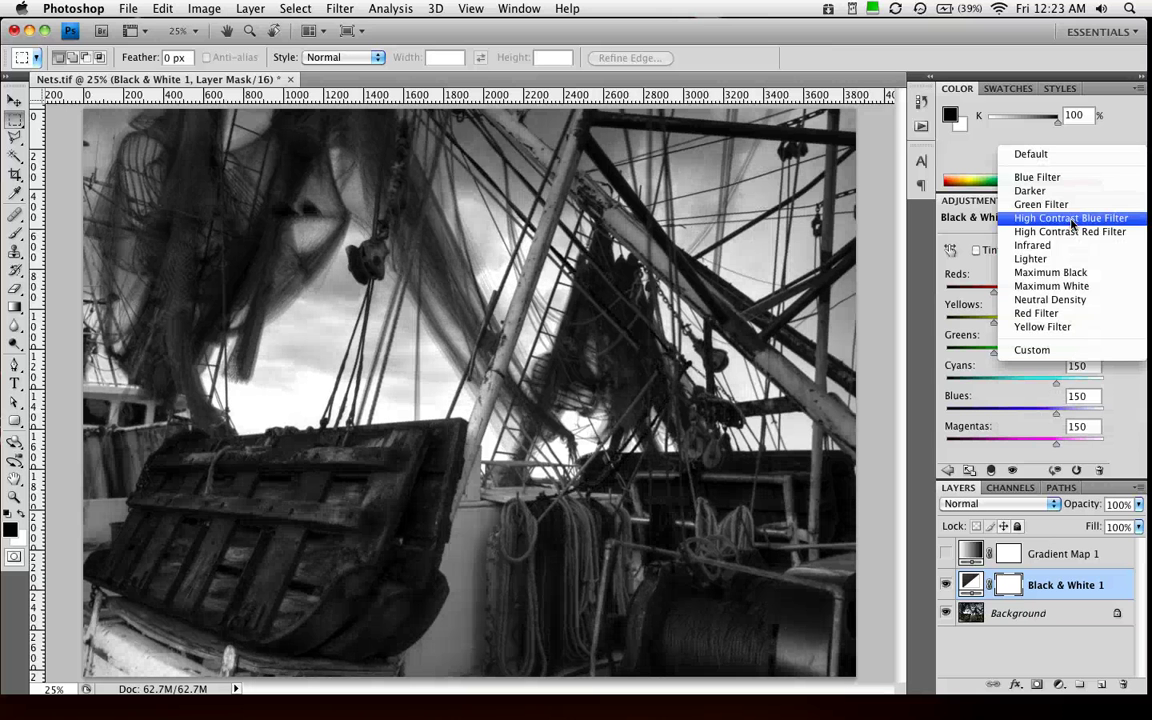
pyautogui.click(1067, 272)
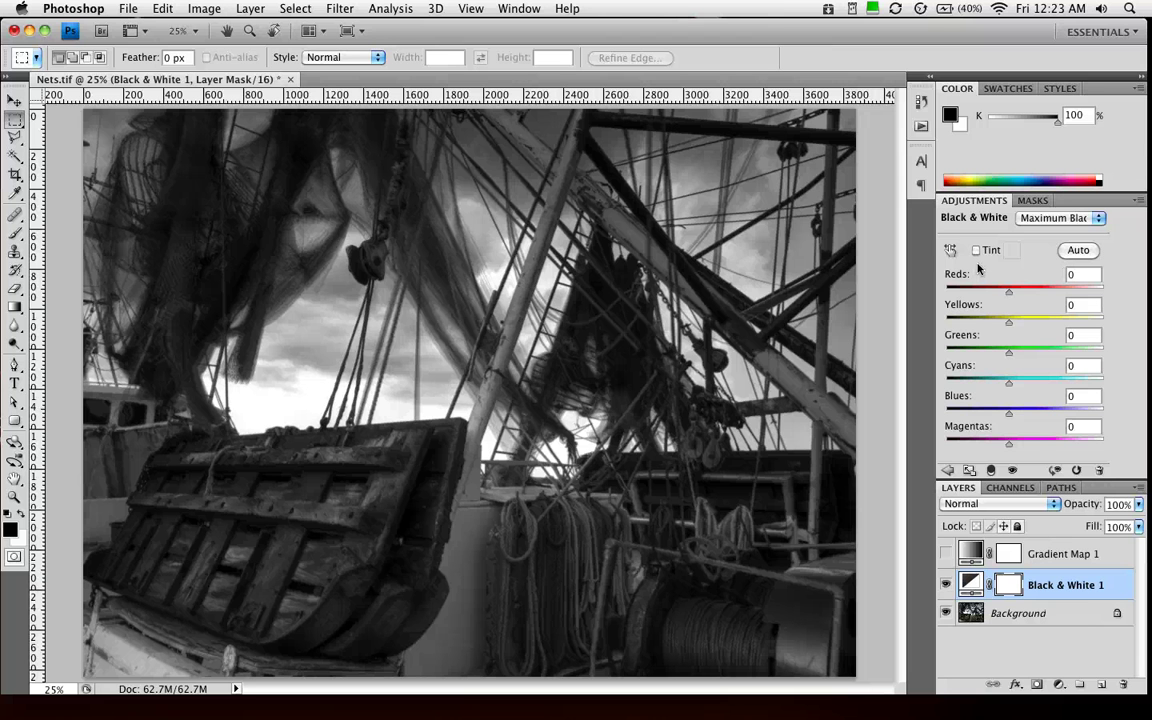
# Raise the Black & White adjustment's Yellows to 112 and Blues to 135 with on-image adjustment of the hanging nets.
pyautogui.click(950, 250)
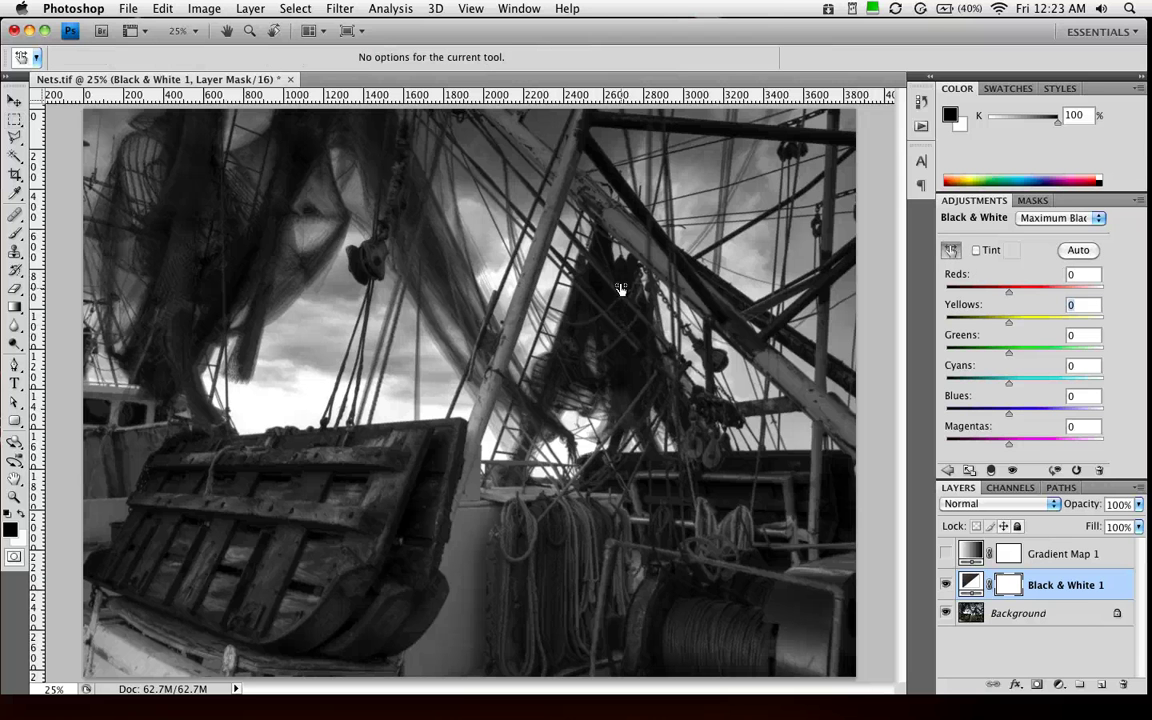
pyautogui.moveTo(620, 289); pyautogui.dragTo(709, 292)
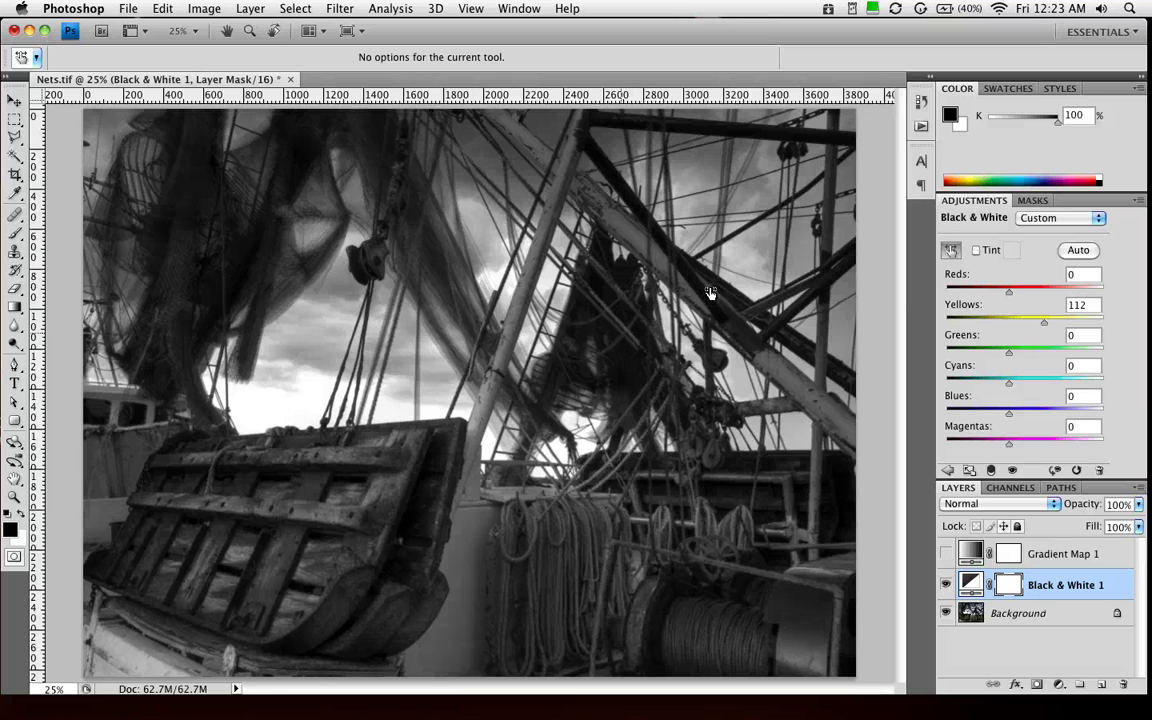
pyautogui.moveTo(160, 192); pyautogui.dragTo(295, 236)
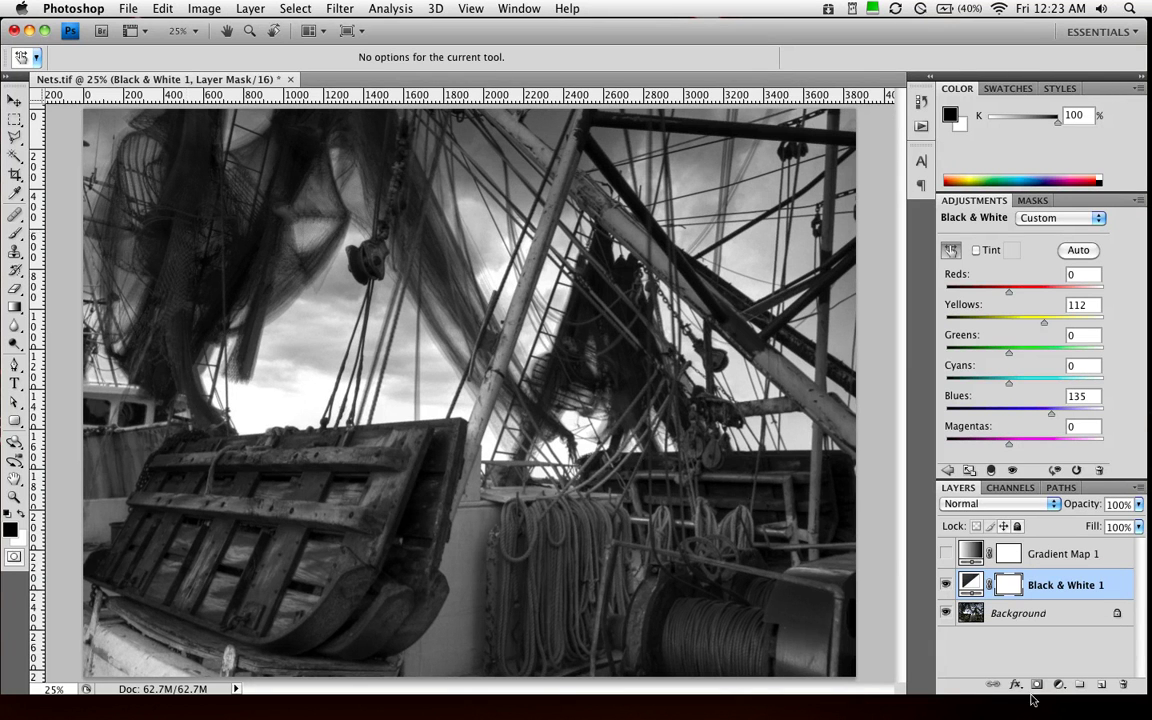
# Show the Gradient Map layer again and replace its gradient presets with the AP23_Metalic_Gradients set, without saving the current ones.
pyautogui.click(1041, 556)
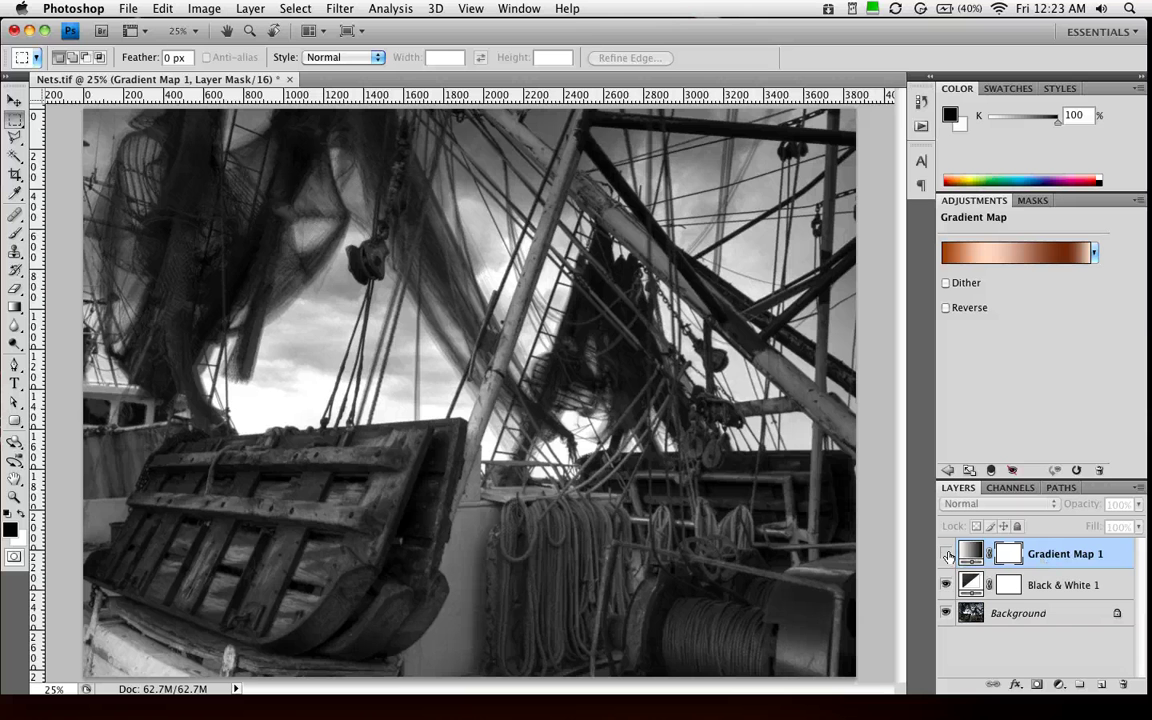
pyautogui.click(945, 553)
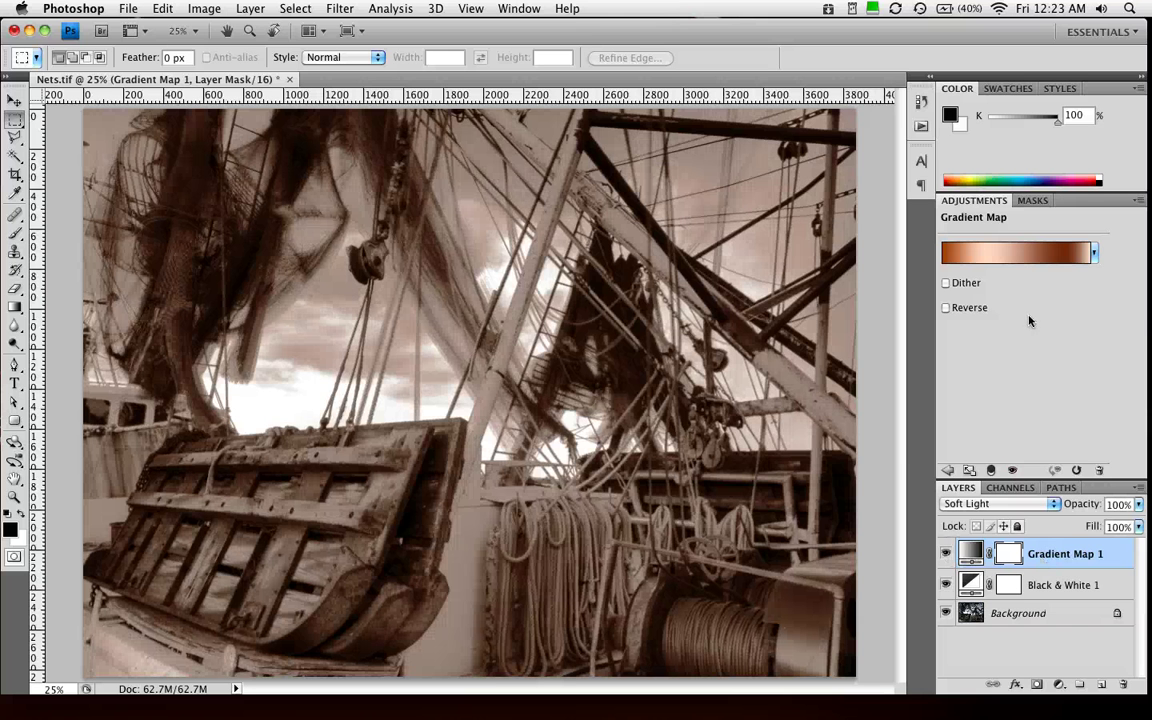
pyautogui.click(1088, 254)
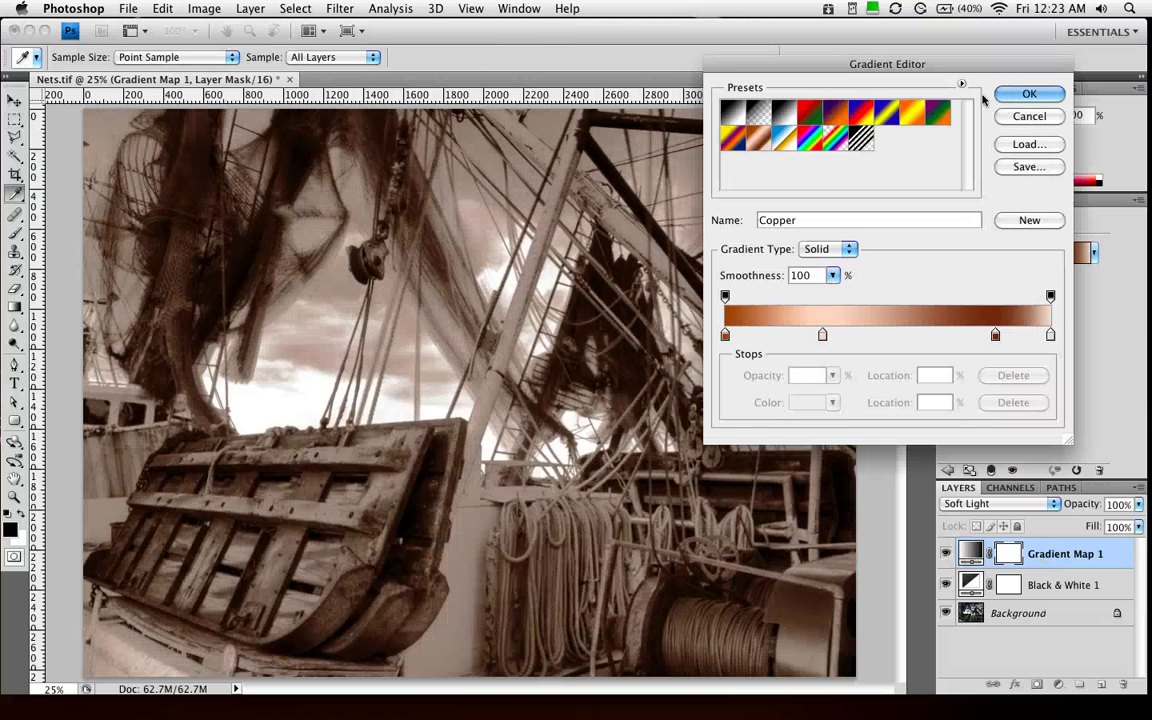
pyautogui.click(961, 85)
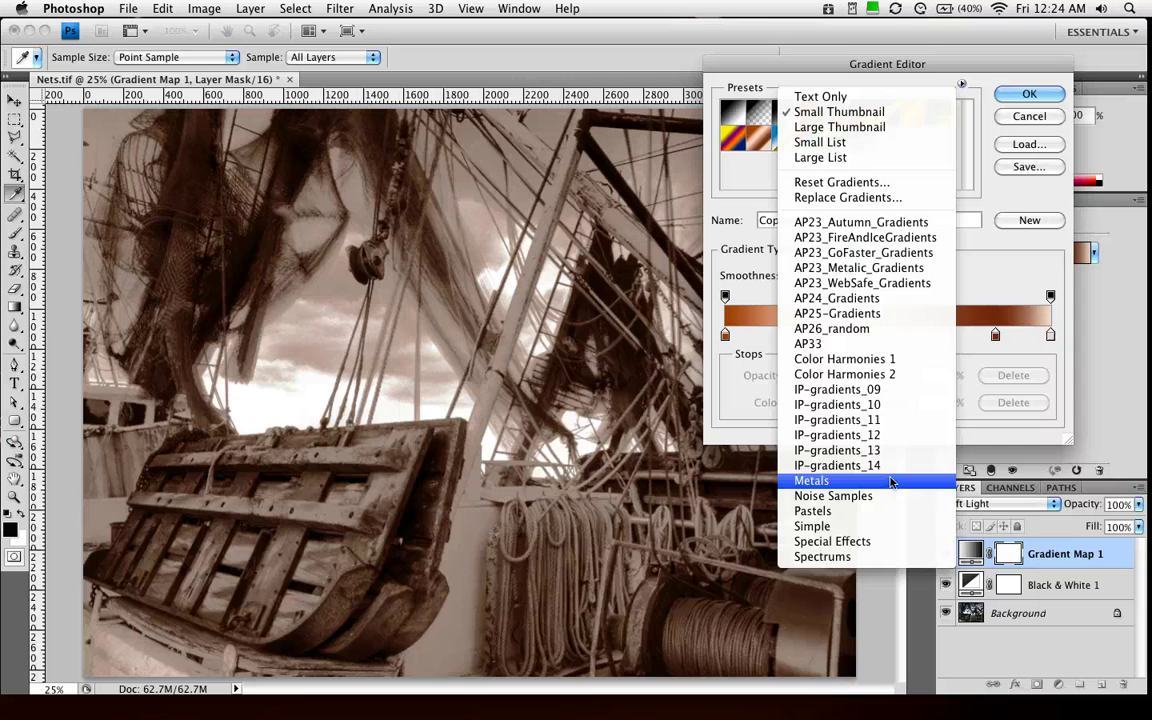
pyautogui.click(877, 268)
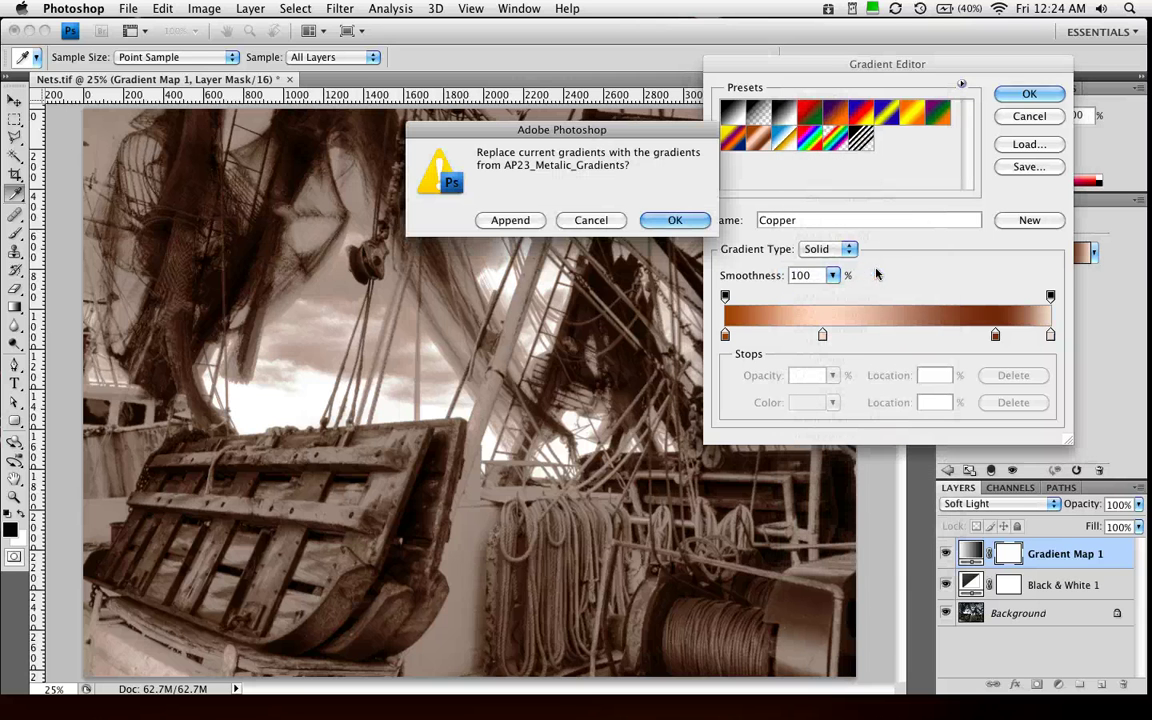
pyautogui.click(685, 222)
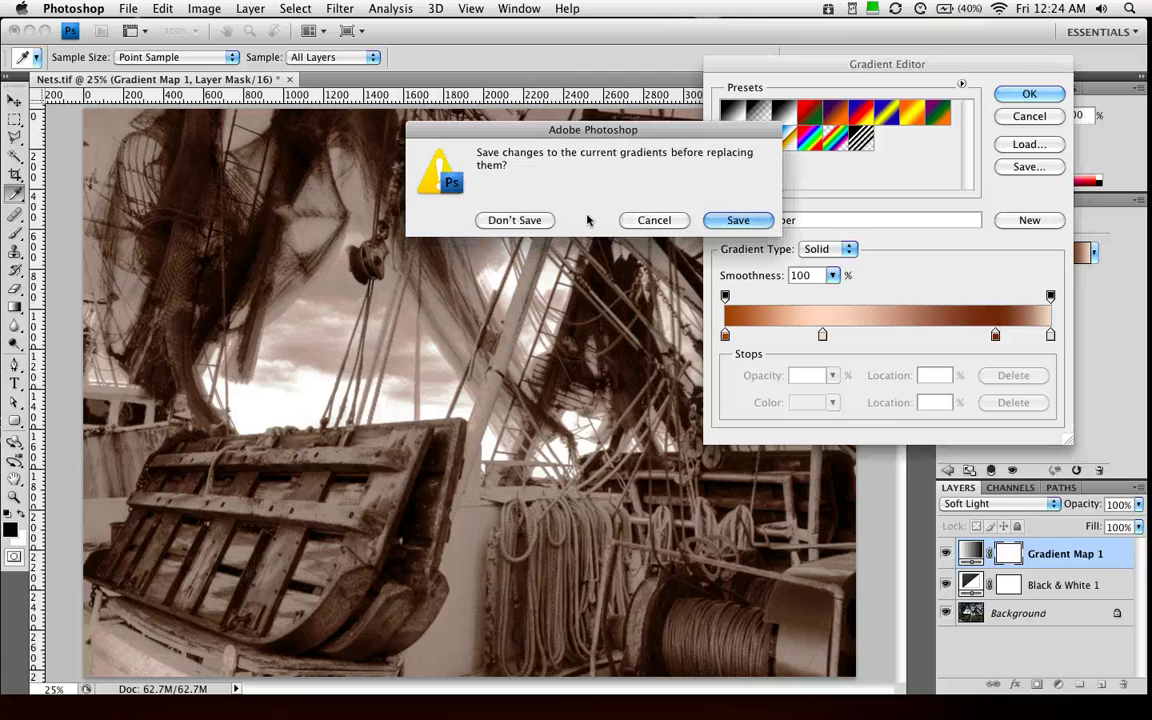
pyautogui.click(537, 222)
# Preview the Metalic Green gradient and apply the Rusty Red gradient to the Gradient Map layer.
pyautogui.click(758, 112)
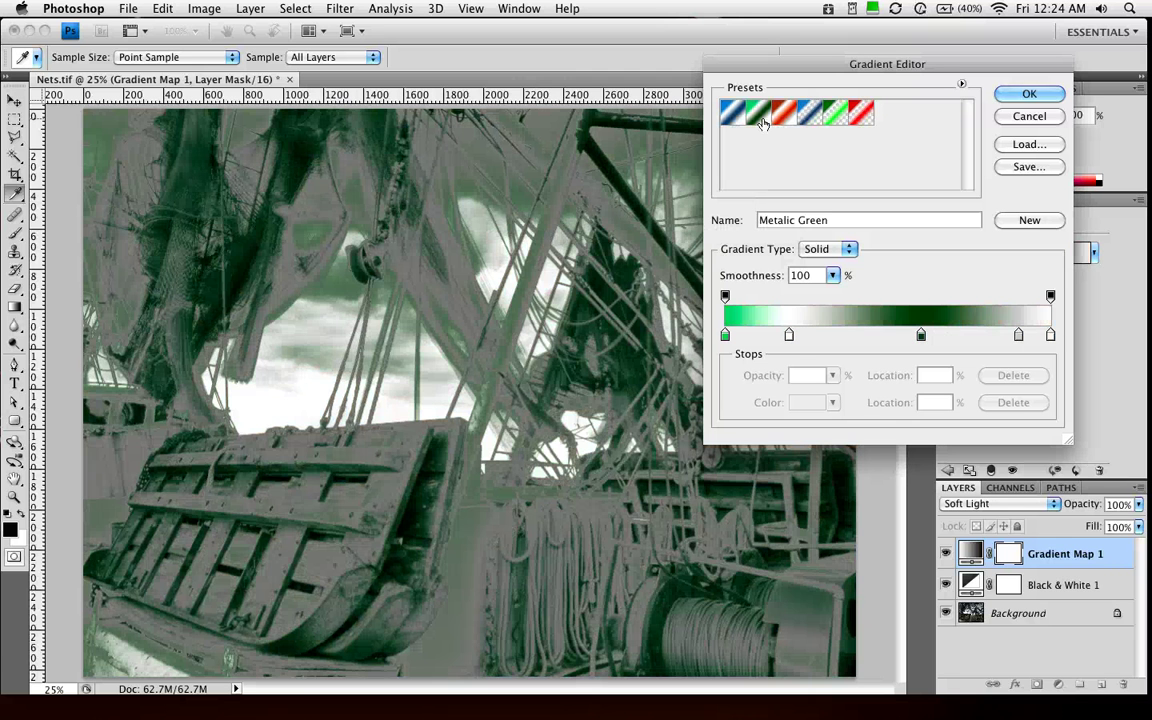
pyautogui.click(787, 118)
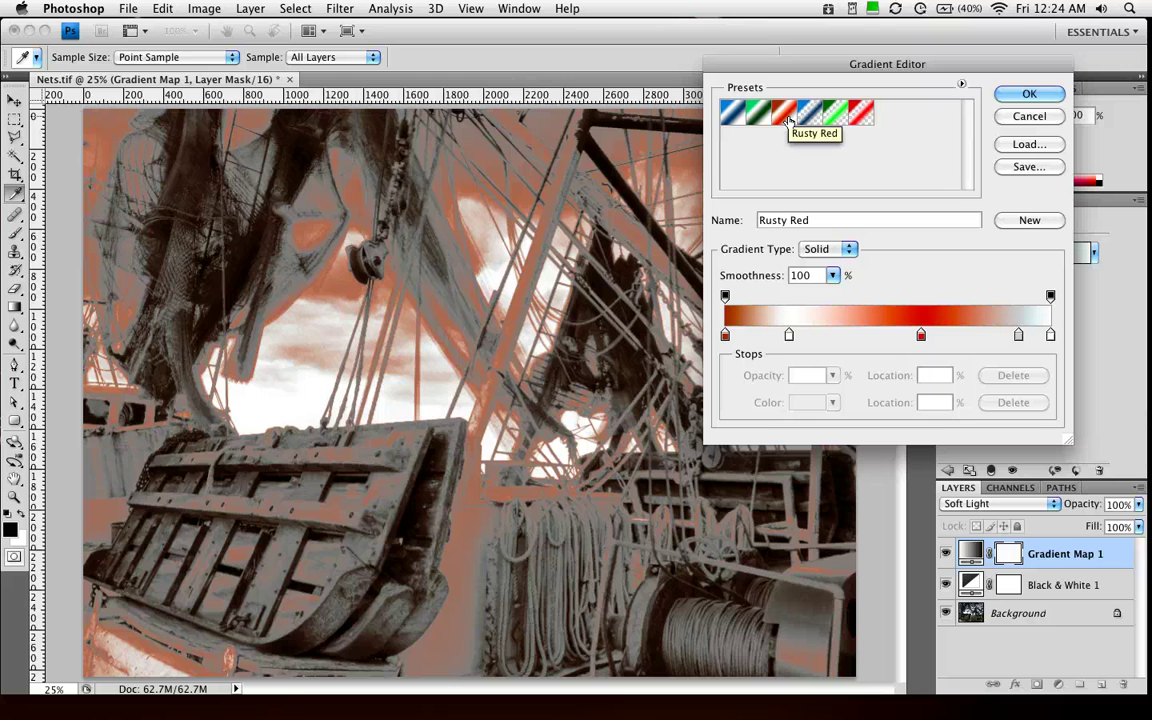
pyautogui.click(1026, 94)
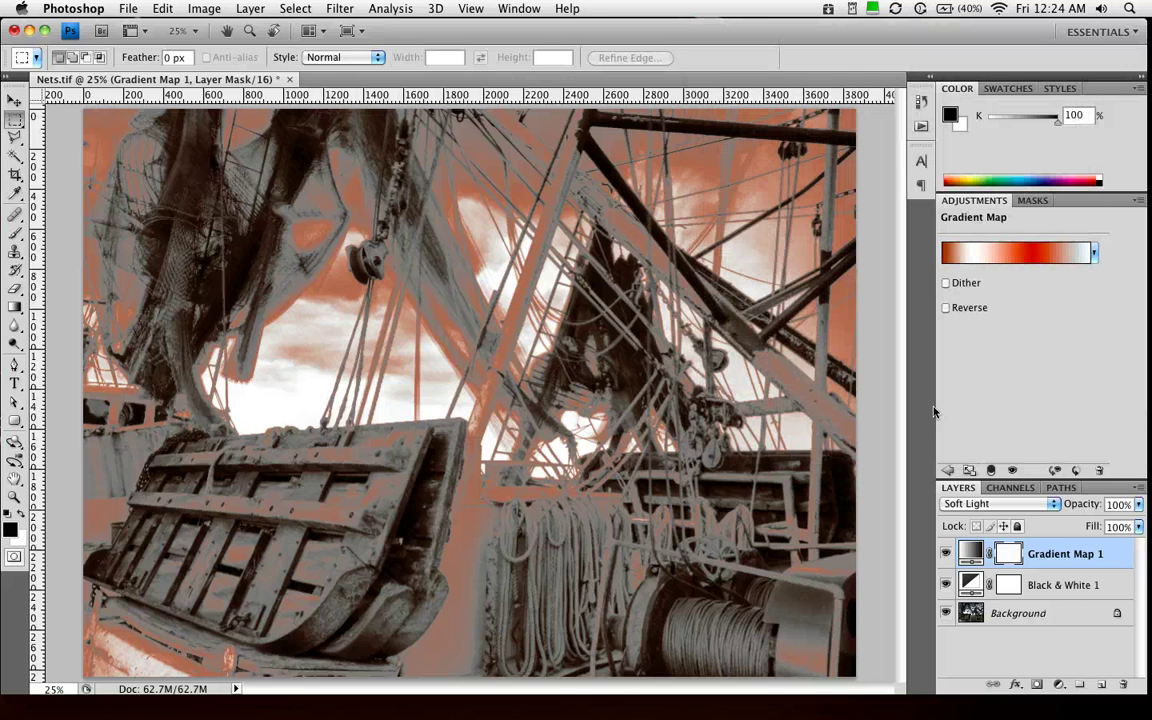
# With the Move tool active, cycle the Gradient Map layer through the blend modes to compare their effects, ending on Lighten.
pyautogui.click(15, 101)
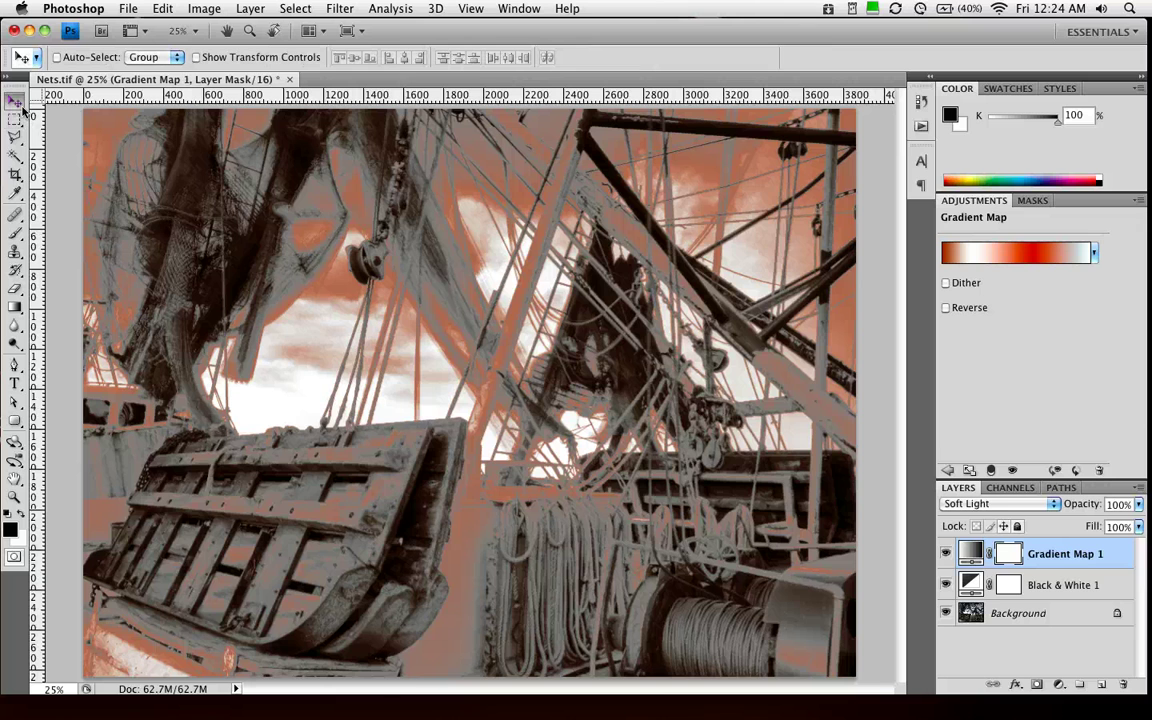
pyautogui.hotkey('shift', '+')
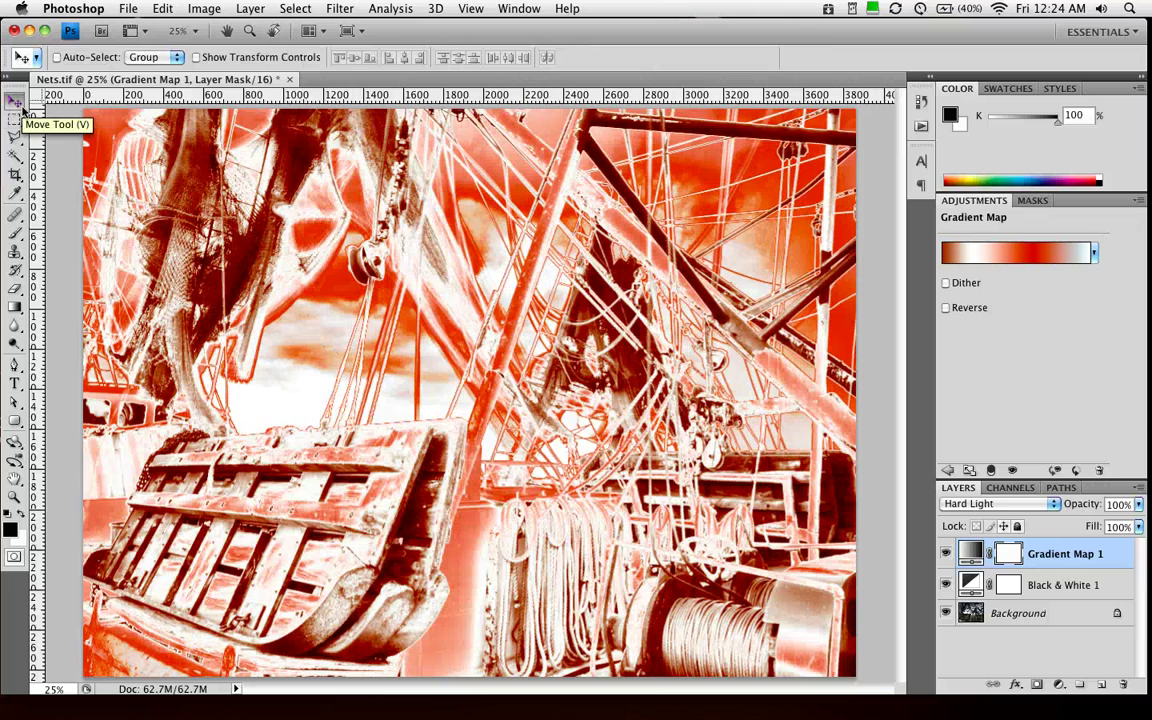
pyautogui.hotkey('shift', '+')
pyautogui.hotkey('shift', '+')
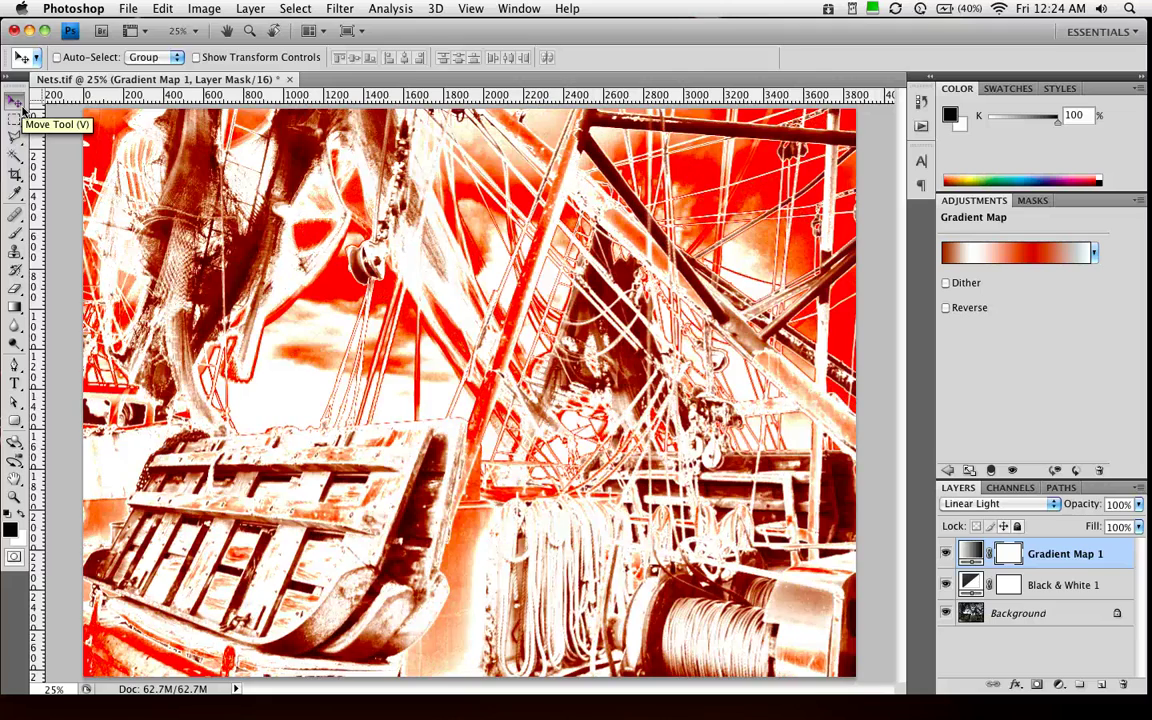
pyautogui.hotkey('shift', '+')
pyautogui.hotkey('shift', '+')
pyautogui.hotkey('shift', '+')
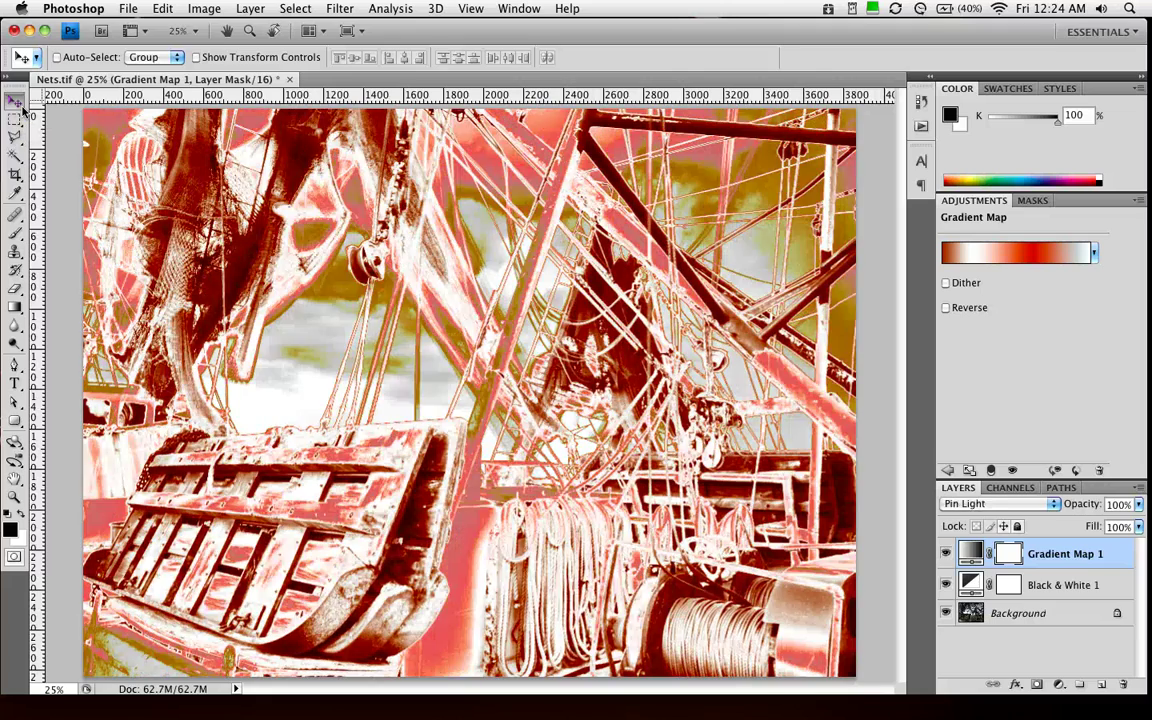
pyautogui.hotkey('shift', '+')
pyautogui.hotkey('shift', '+')
pyautogui.hotkey('shift', '+')
pyautogui.hotkey('shift', '+')
pyautogui.hotkey('shift', '+')
pyautogui.hotkey('shift', '+')
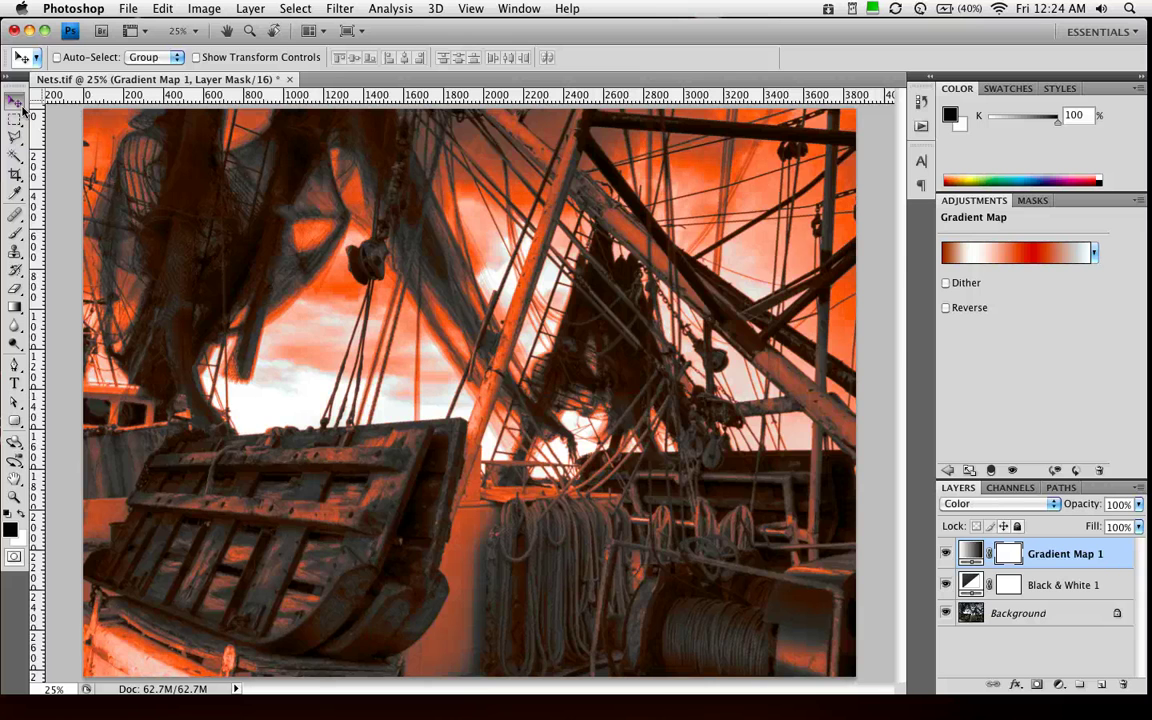
pyautogui.hotkey('shift', '+')
pyautogui.hotkey('shift', '+')
pyautogui.hotkey('shift', '+')
pyautogui.hotkey('shift', '+')
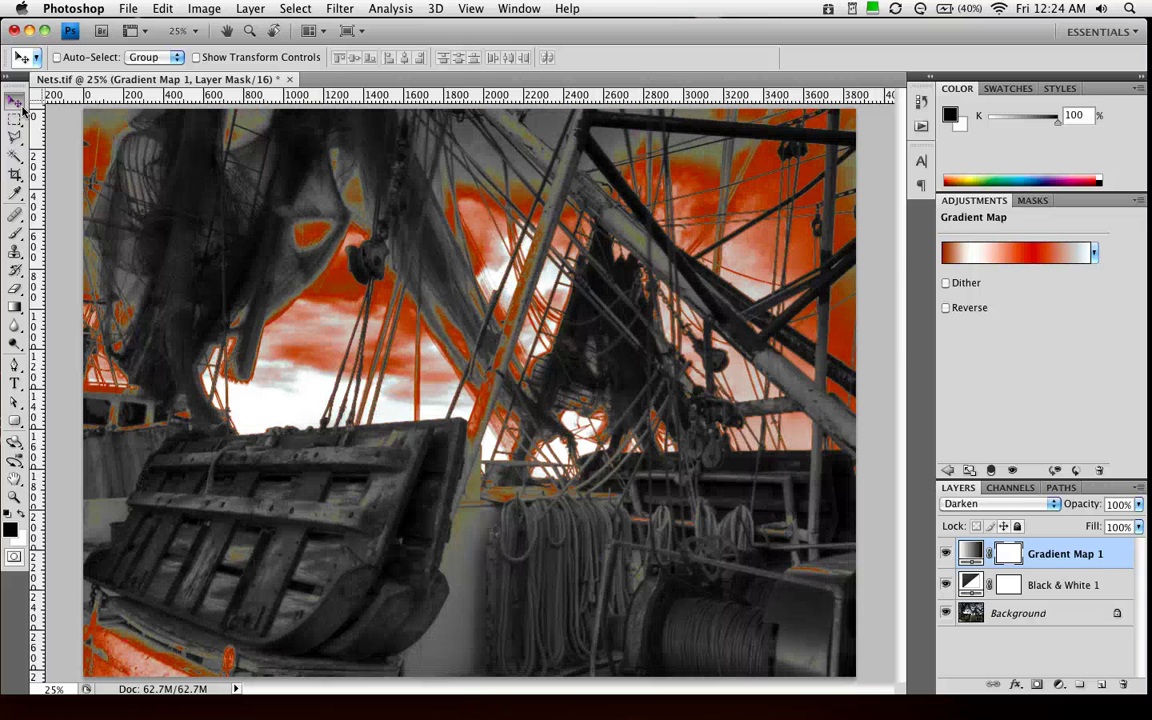
pyautogui.hotkey('shift', '+')
pyautogui.hotkey('shift', '+')
pyautogui.hotkey('shift', '+')
pyautogui.hotkey('shift', '+')
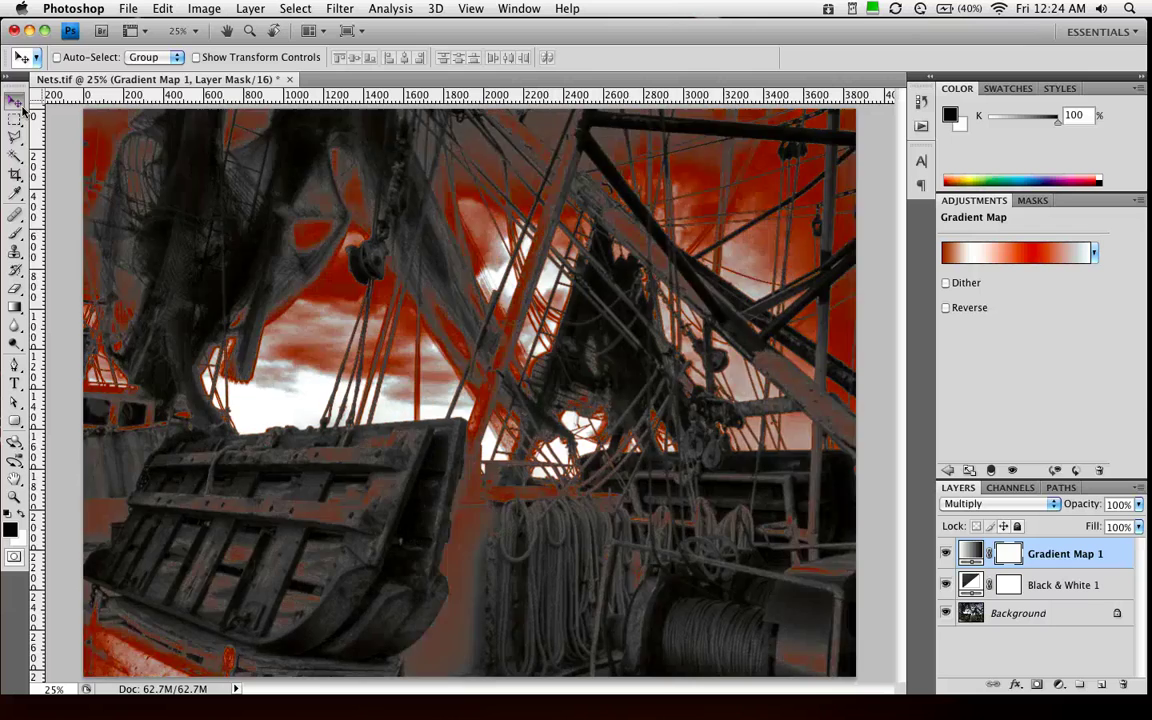
pyautogui.hotkey('shift', '+')
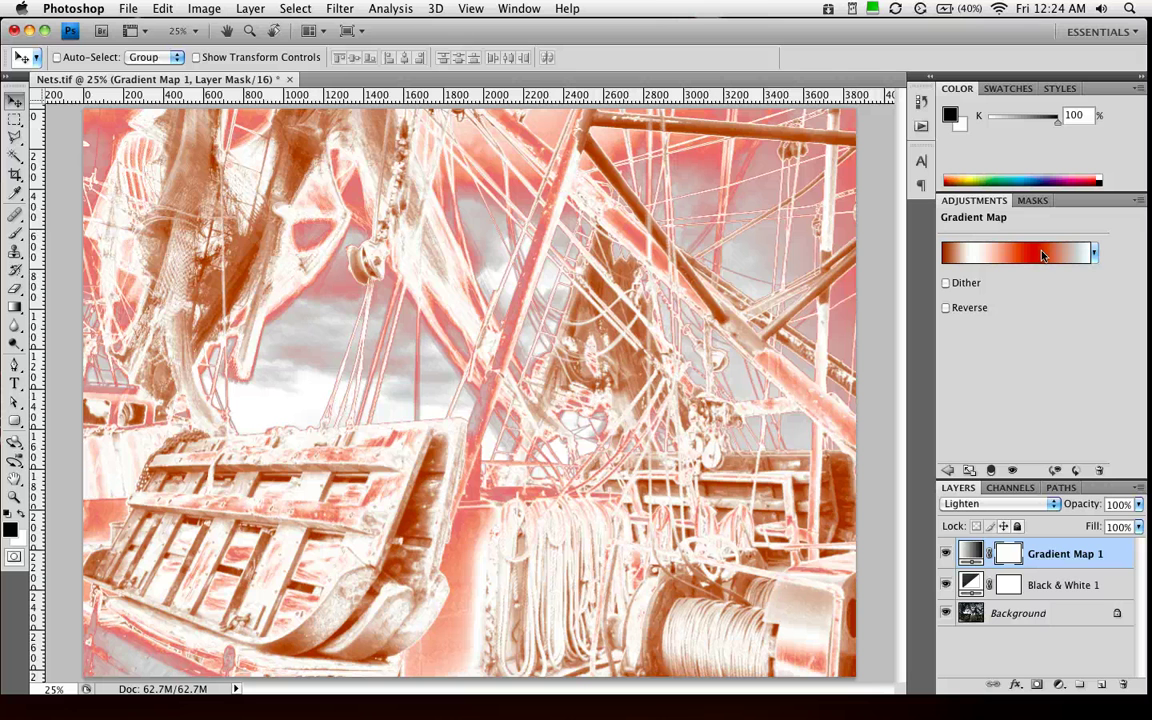
# Replace the gradient presets with the Simple set and apply its white-to-red gradient to the Gradient Map layer.
pyautogui.click(1094, 254)
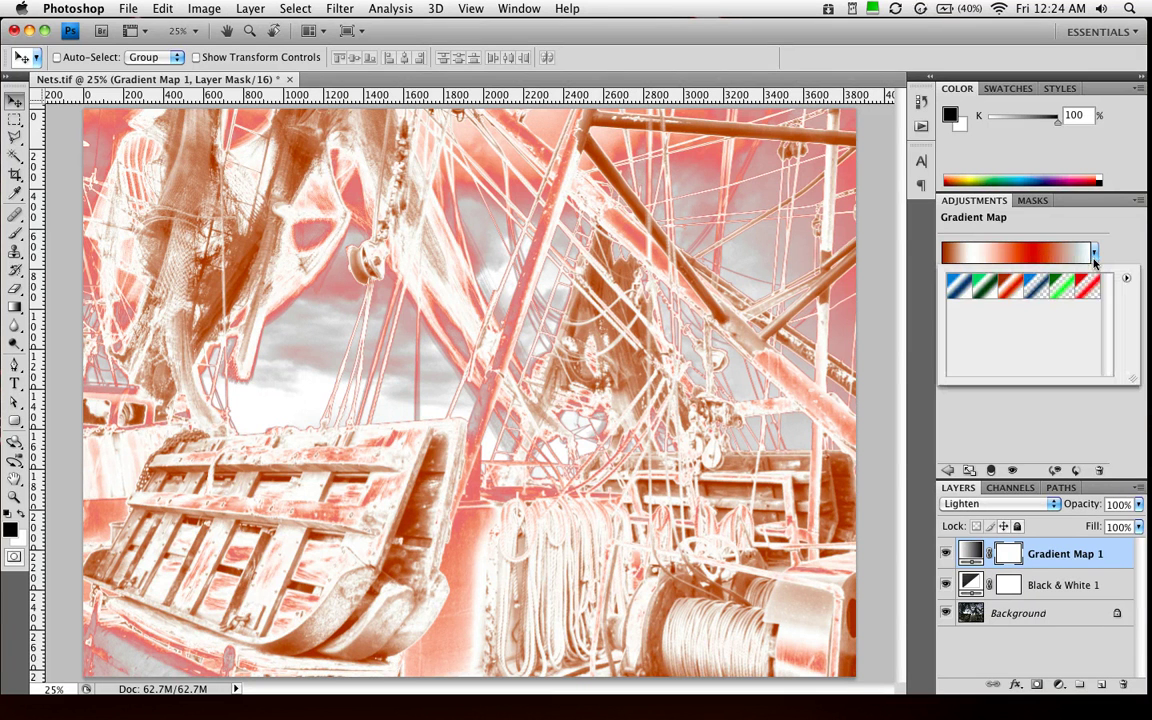
pyautogui.click(1126, 280)
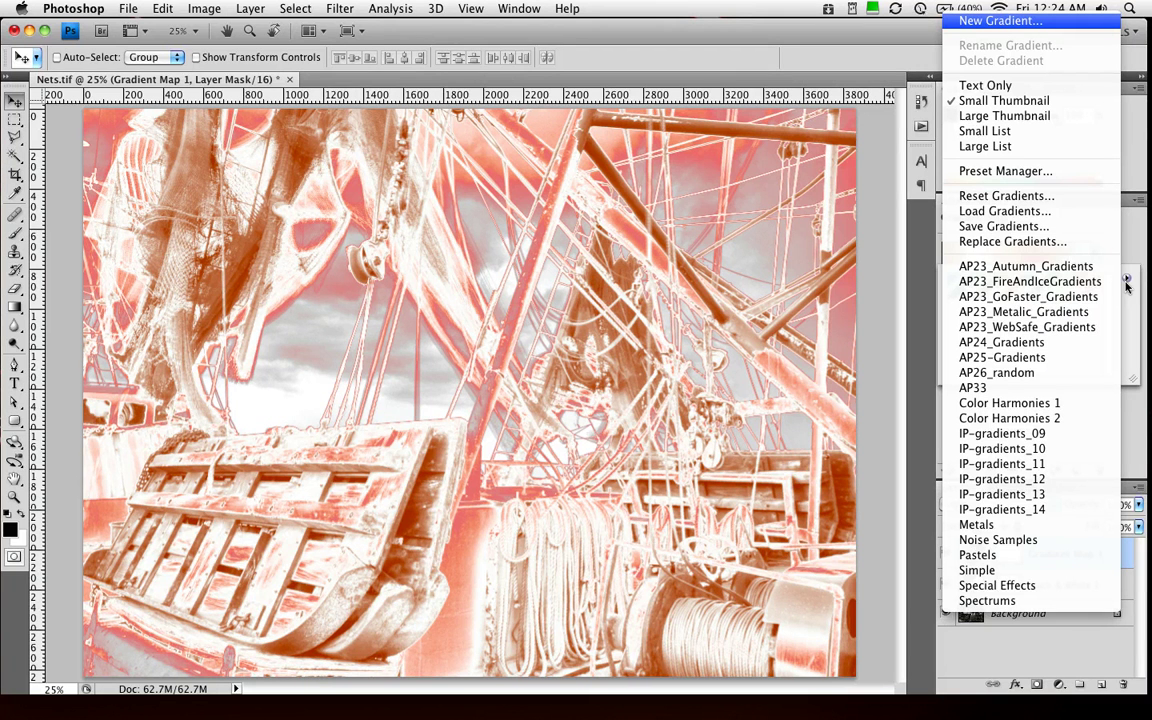
pyautogui.click(1047, 570)
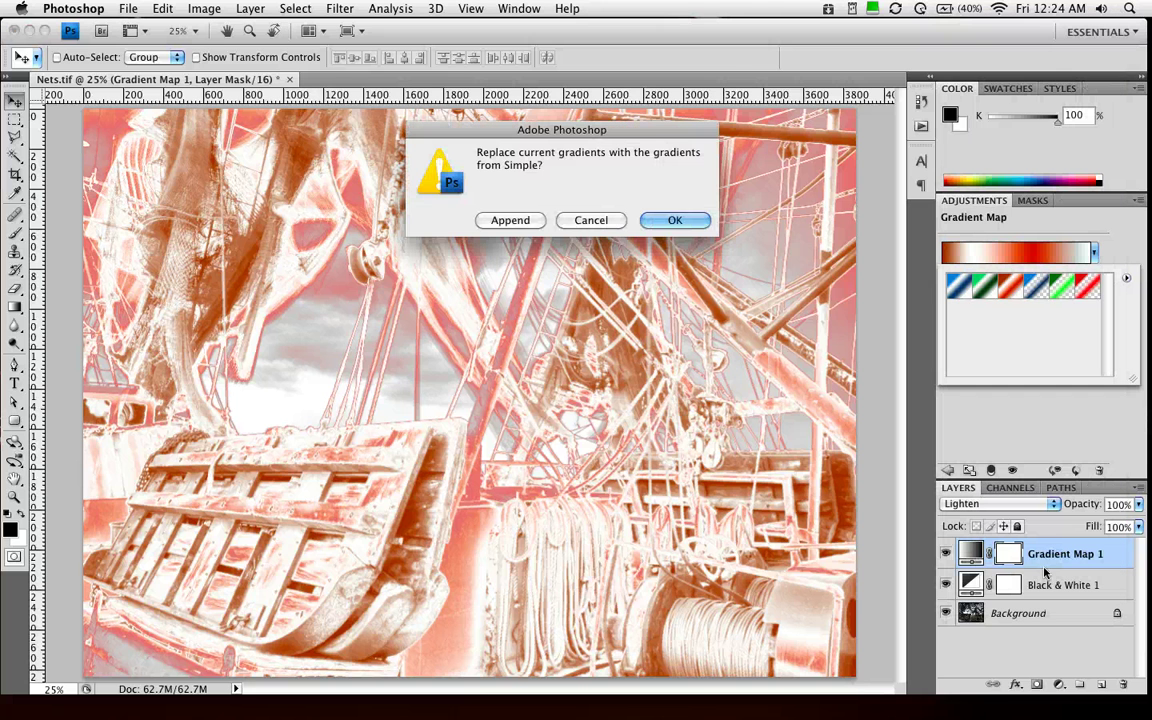
pyautogui.click(675, 220)
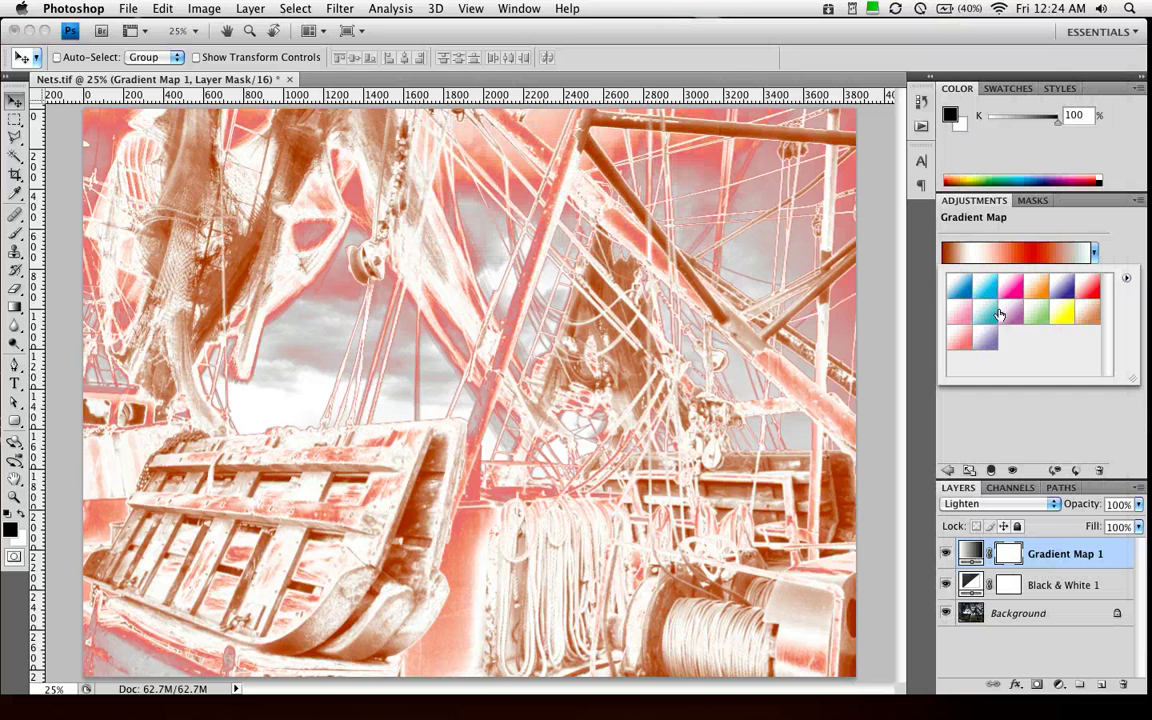
pyautogui.click(1088, 292)
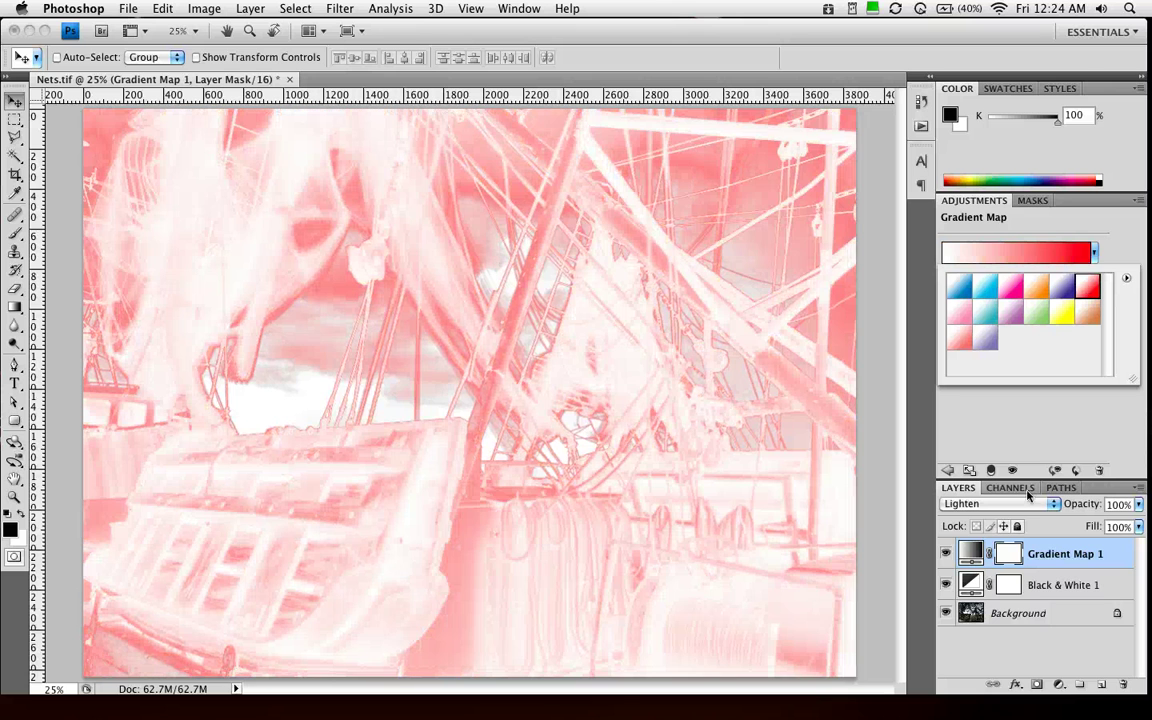
# Try the red gradient in successive blend modes such as Screen, Overlay, Linear Light and Pin Light, ending on Difference.
pyautogui.hotkey('shift', '+')
pyautogui.hotkey('shift', '+')
pyautogui.hotkey('shift', '+')
pyautogui.hotkey('shift', '+')
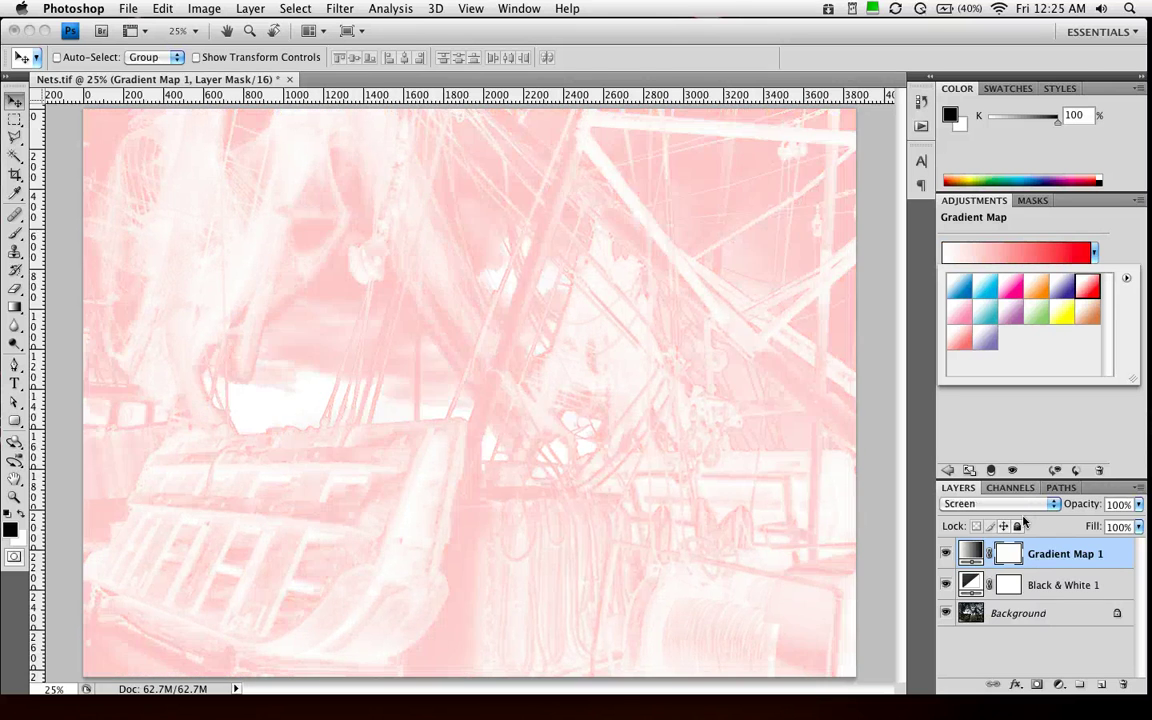
pyautogui.hotkey('shift', '+')
pyautogui.hotkey('shift', '+')
pyautogui.hotkey('shift', '+')
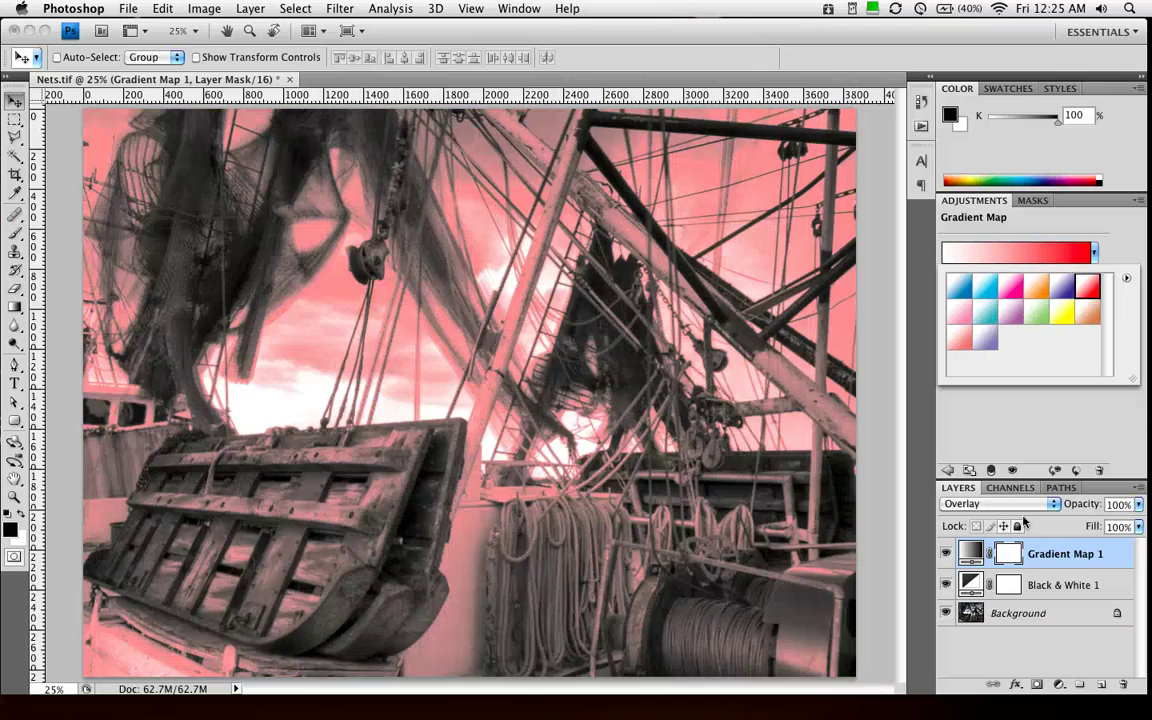
pyautogui.hotkey('shift', '+')
pyautogui.hotkey('shift', '+')
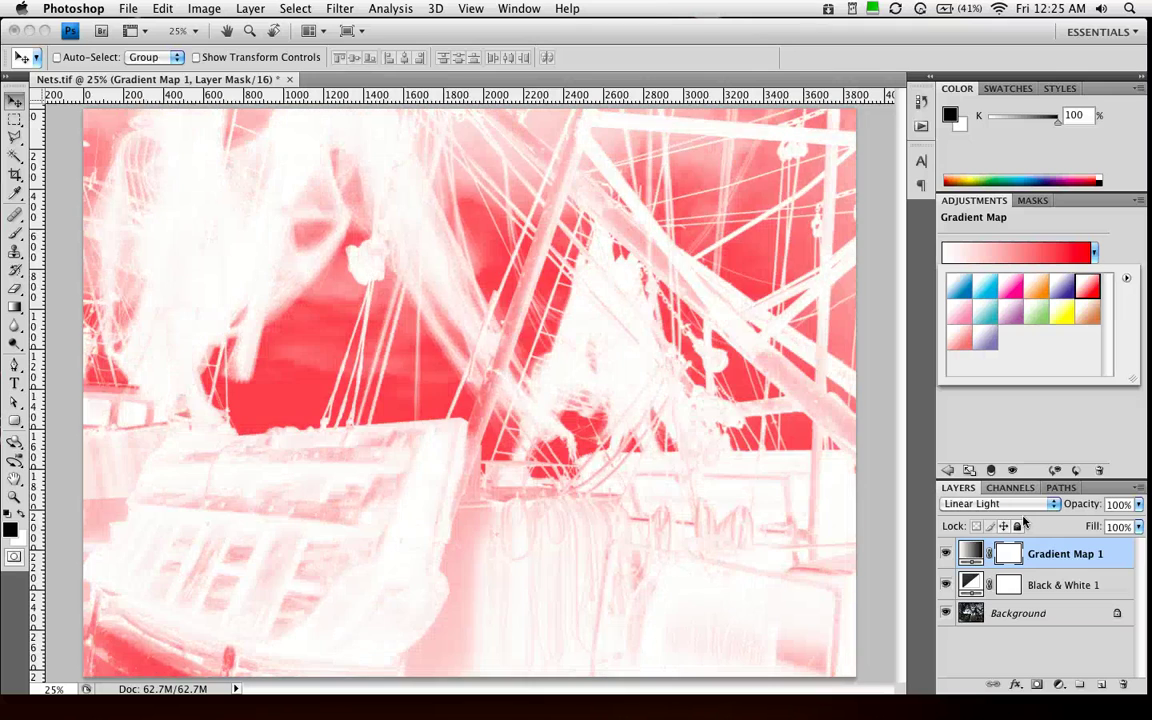
pyautogui.hotkey('shift', '+')
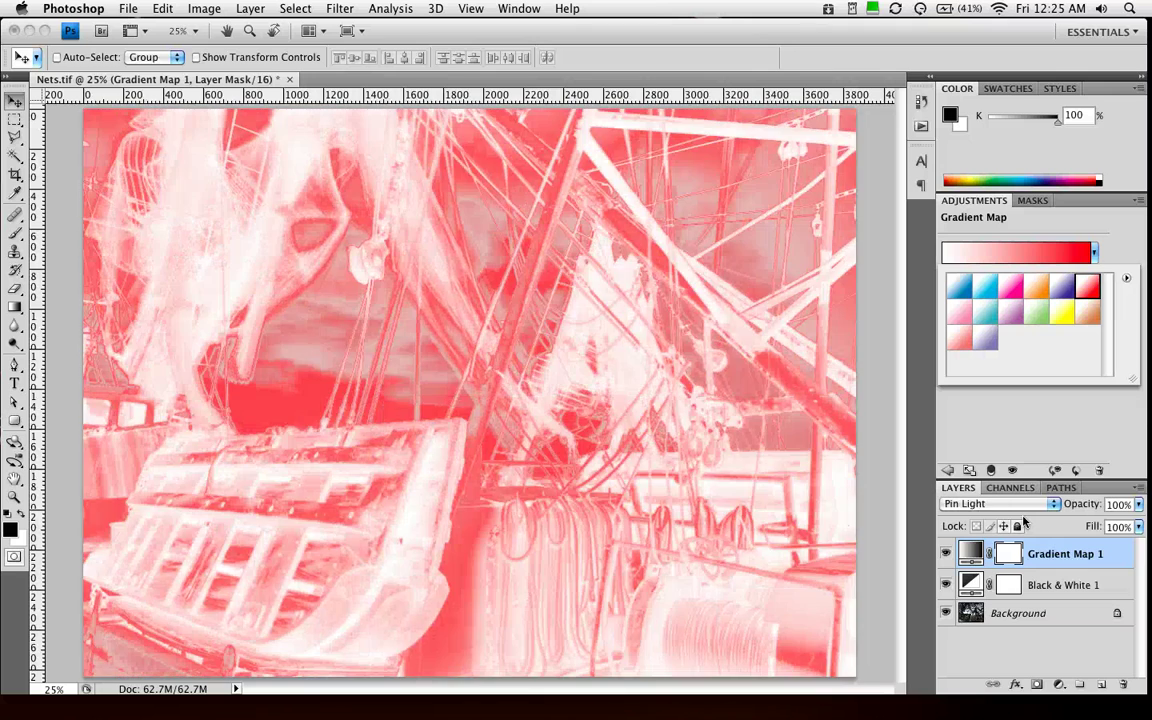
pyautogui.hotkey('shift', '+')
pyautogui.hotkey('shift', '+')
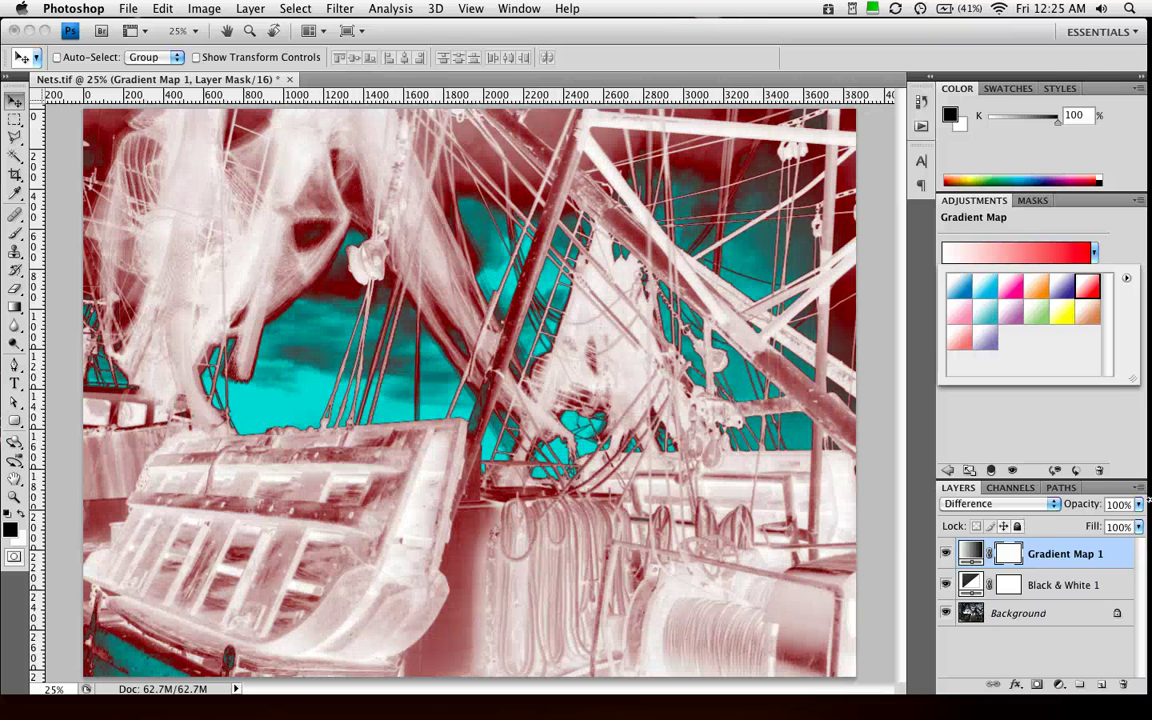
# Replace the gradient presets with the Color Harmonies 1 set and apply its yellow-green to red gradient to the Gradient Map layer.
pyautogui.click(1126, 279)
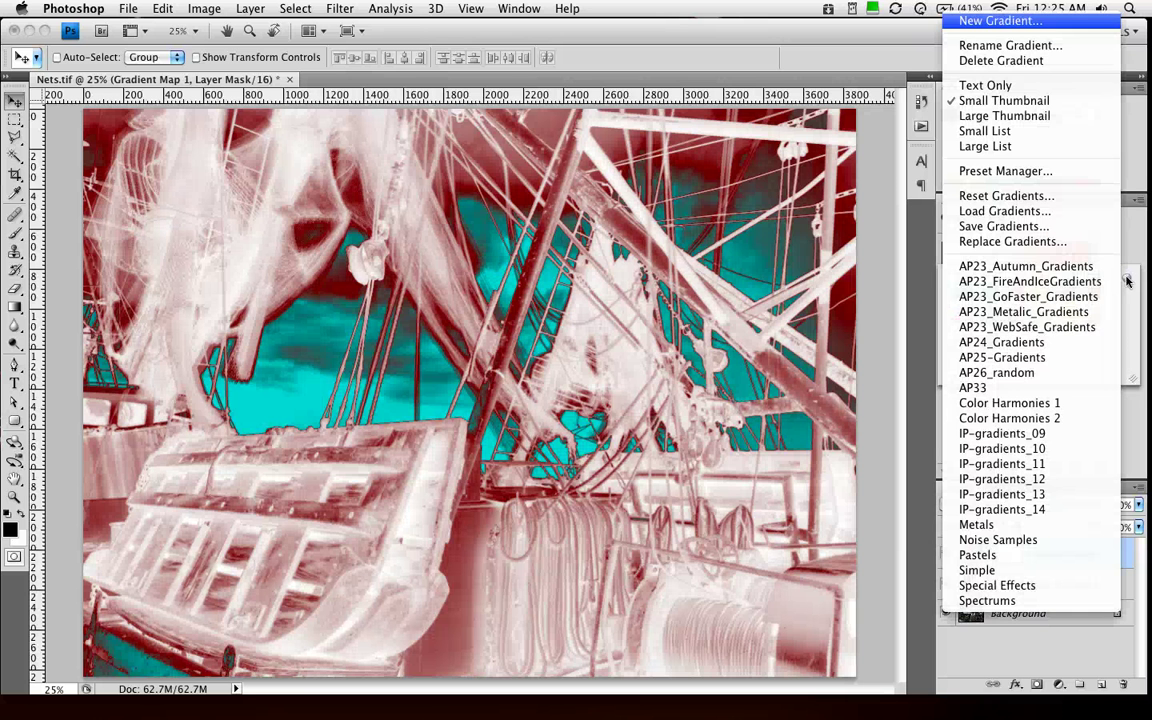
pyautogui.click(1065, 403)
pyautogui.press('Return')
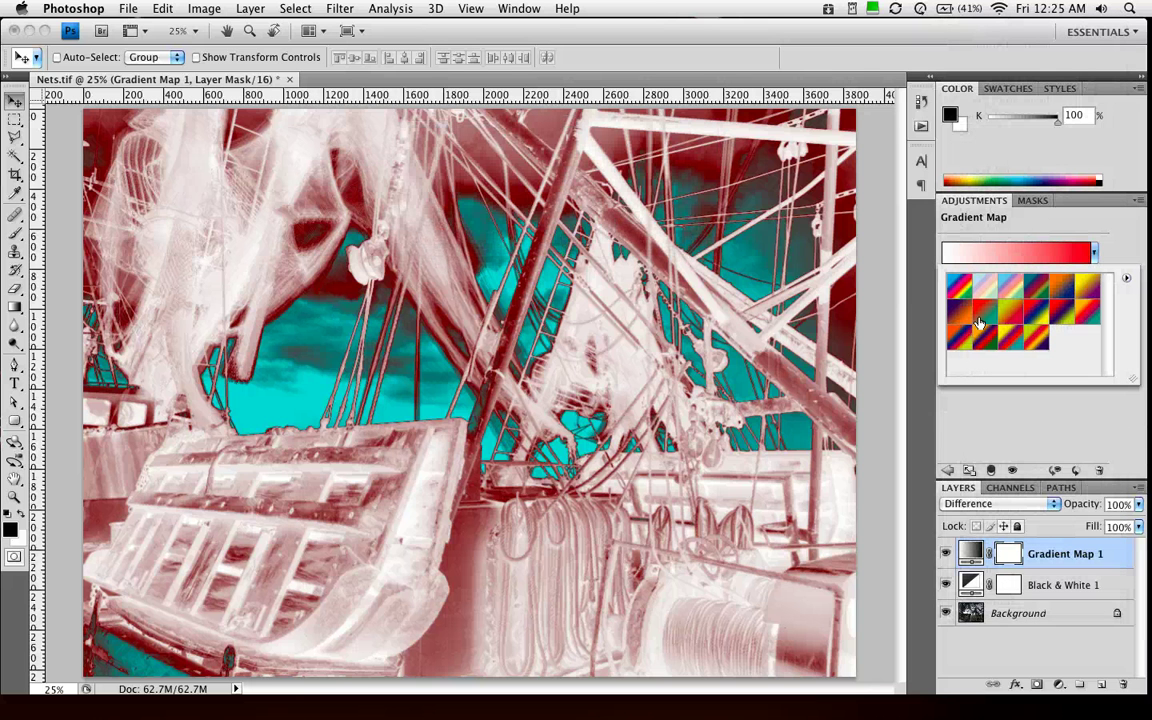
pyautogui.click(1008, 320)
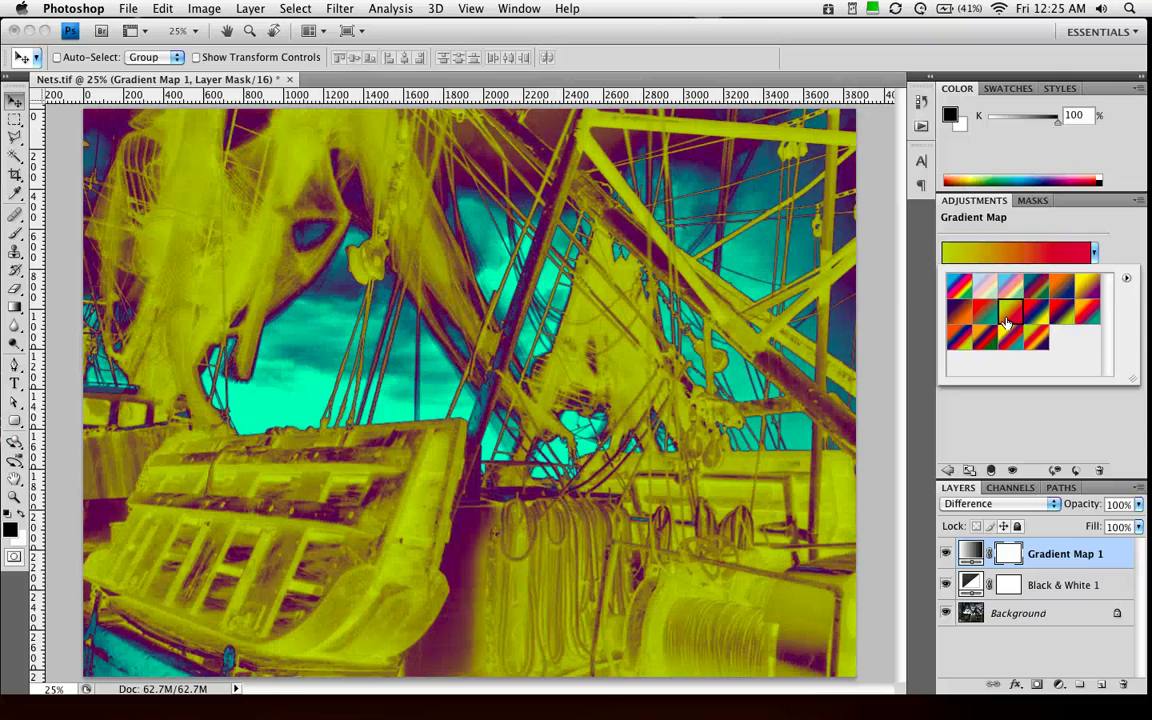
# Try the yellow-green to red gradient in further blend modes, including Color and Normal, and stop at Color Burn.
pyautogui.hotkey('shift', '+')
pyautogui.hotkey('shift', '+')
pyautogui.hotkey('shift', '+')
pyautogui.hotkey('shift', '+')
pyautogui.hotkey('shift', '+')
pyautogui.hotkey('shift', '+')
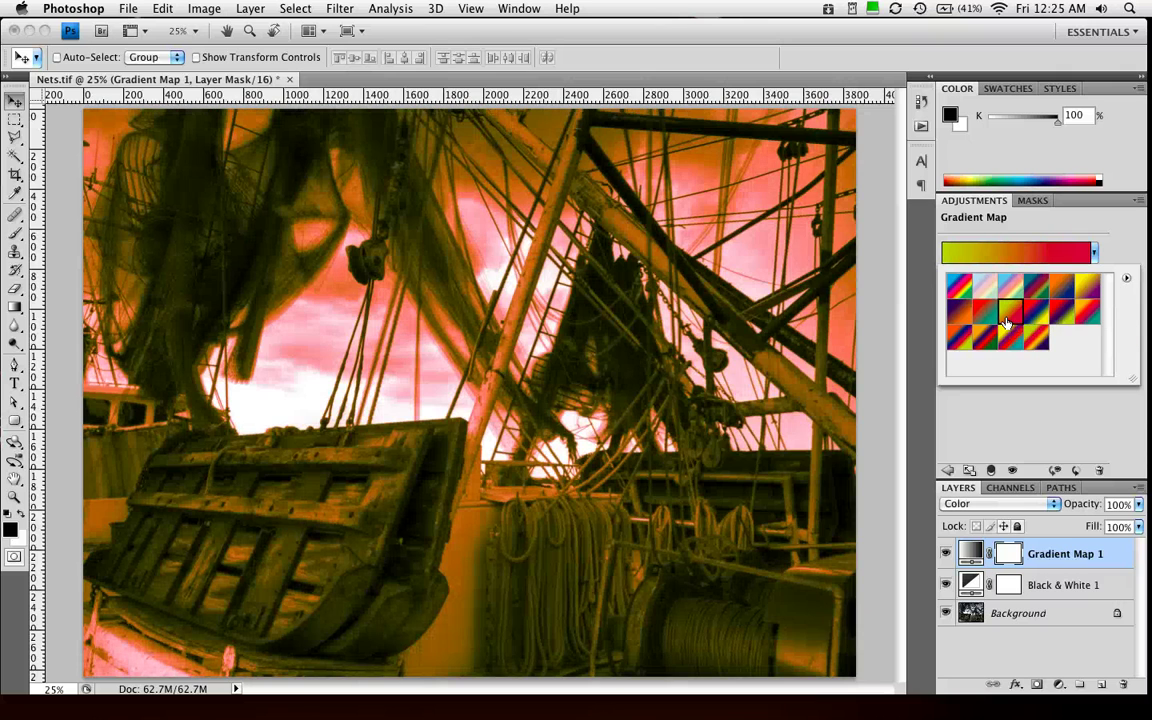
pyautogui.hotkey('shift', 'alt', 'n')
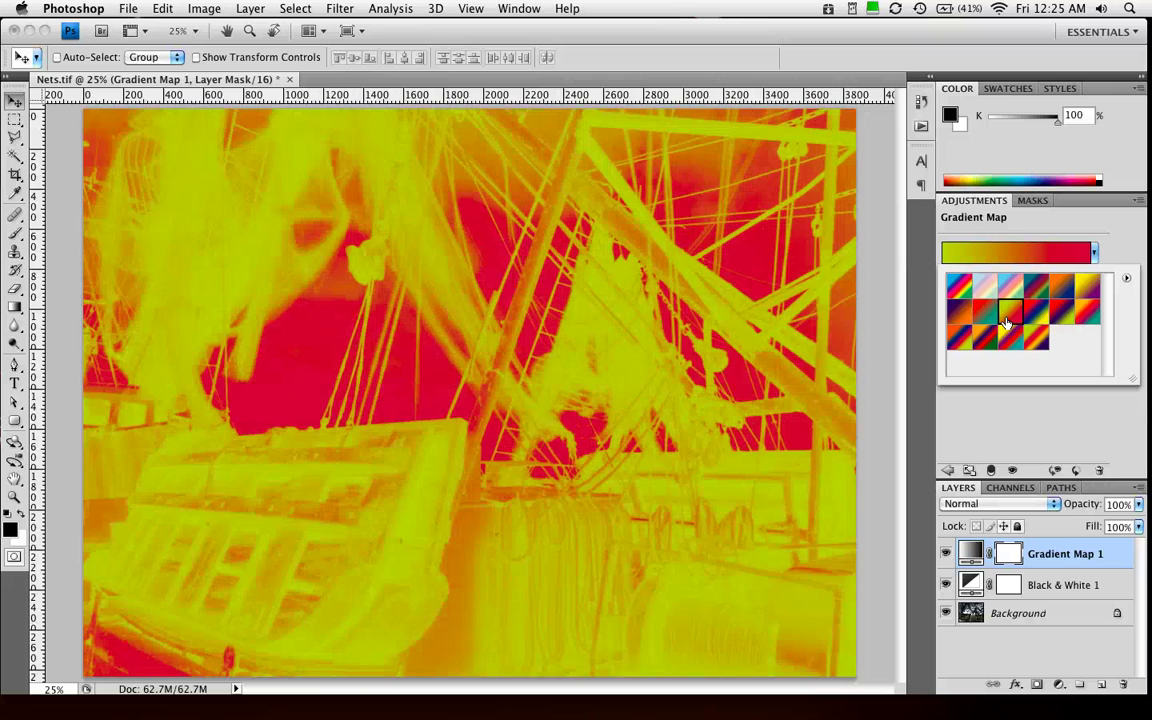
pyautogui.hotkey('shift', 'alt', 'k')
pyautogui.hotkey('shift', 'alt', 'b')
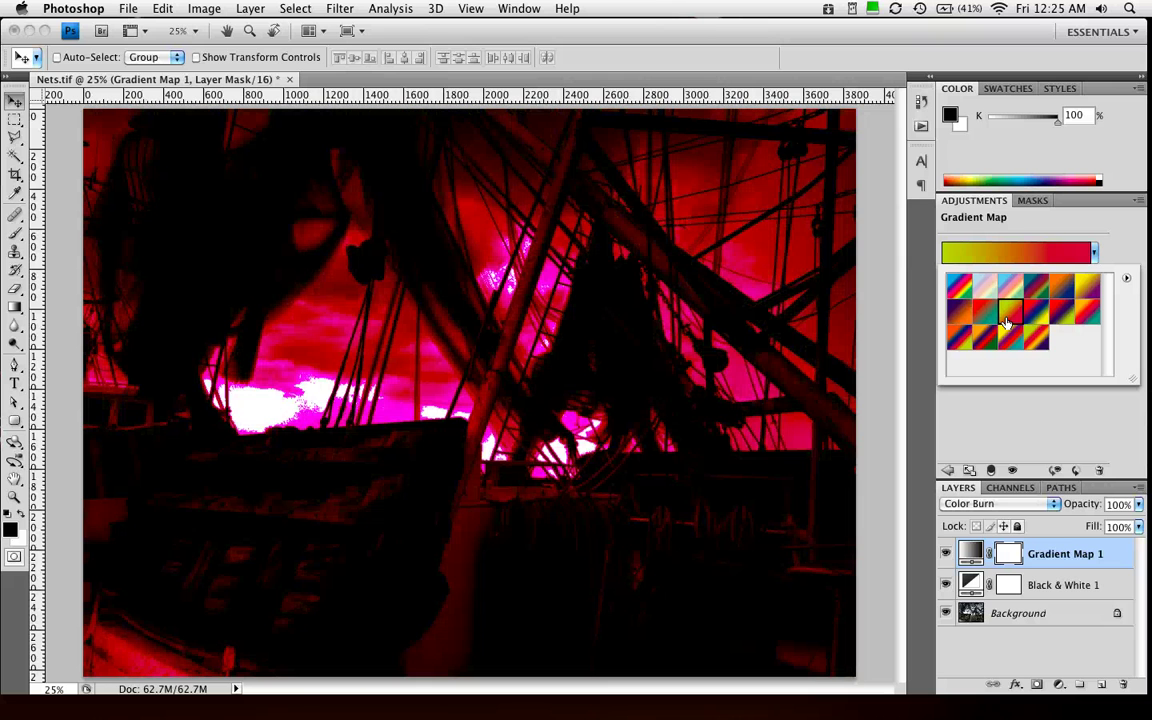
# Reset the gradient presets to the defaults to apply Copper to the Gradient Map layer, and set the layer's blend mode to Overlay.
pyautogui.click(1127, 280)
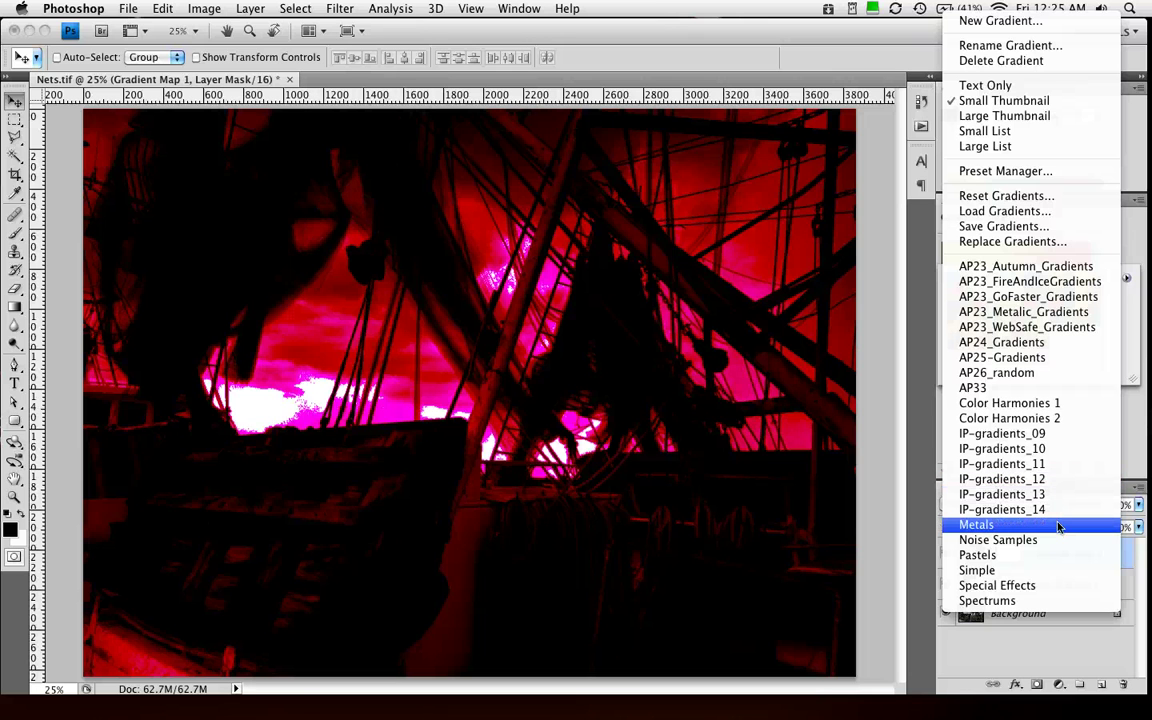
pyautogui.click(1070, 196)
pyautogui.press('Return')
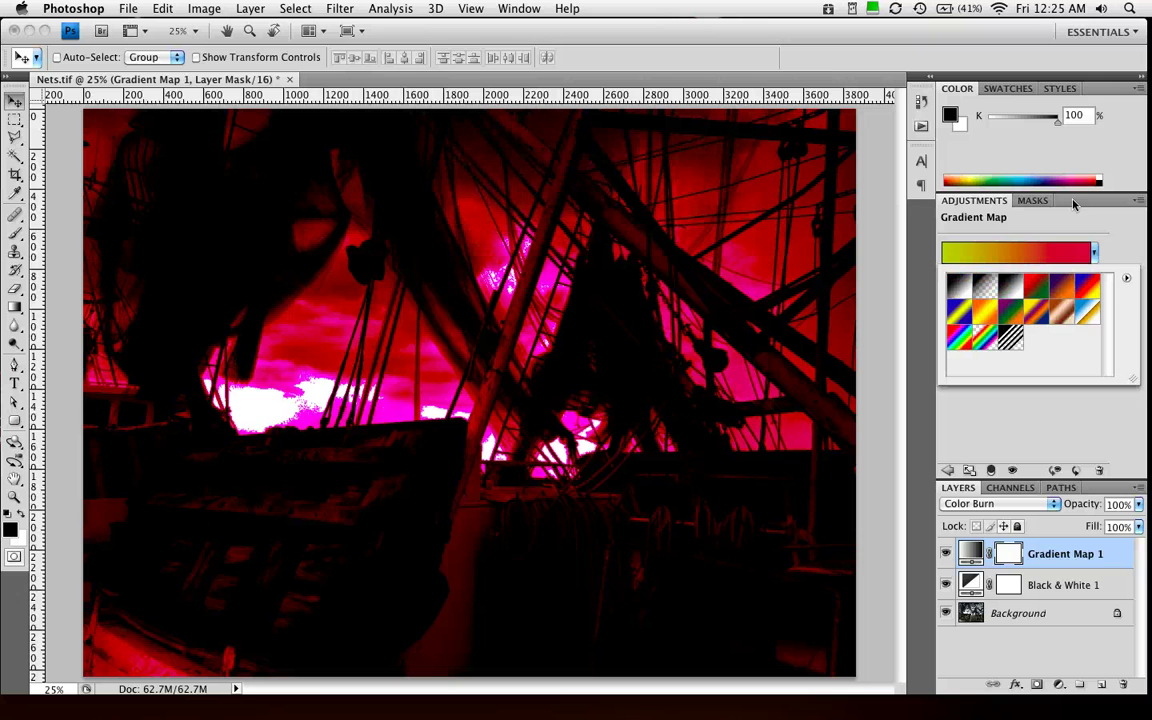
pyautogui.click(1063, 311)
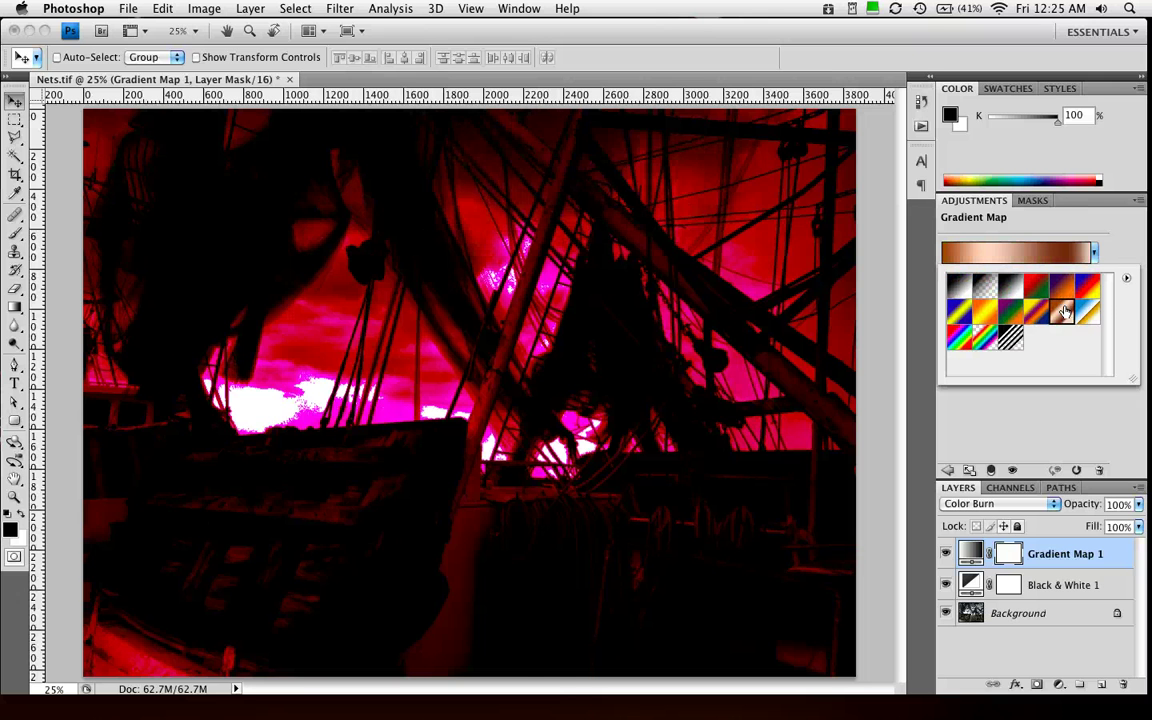
pyautogui.click(1000, 503)
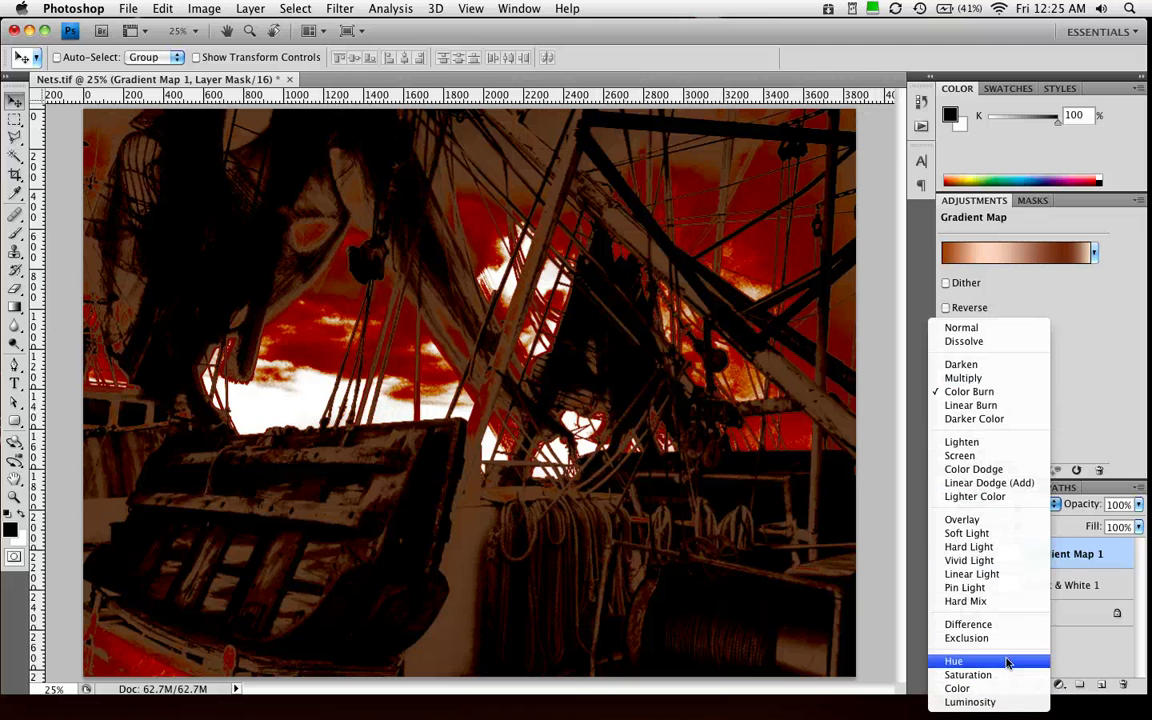
pyautogui.click(1007, 518)
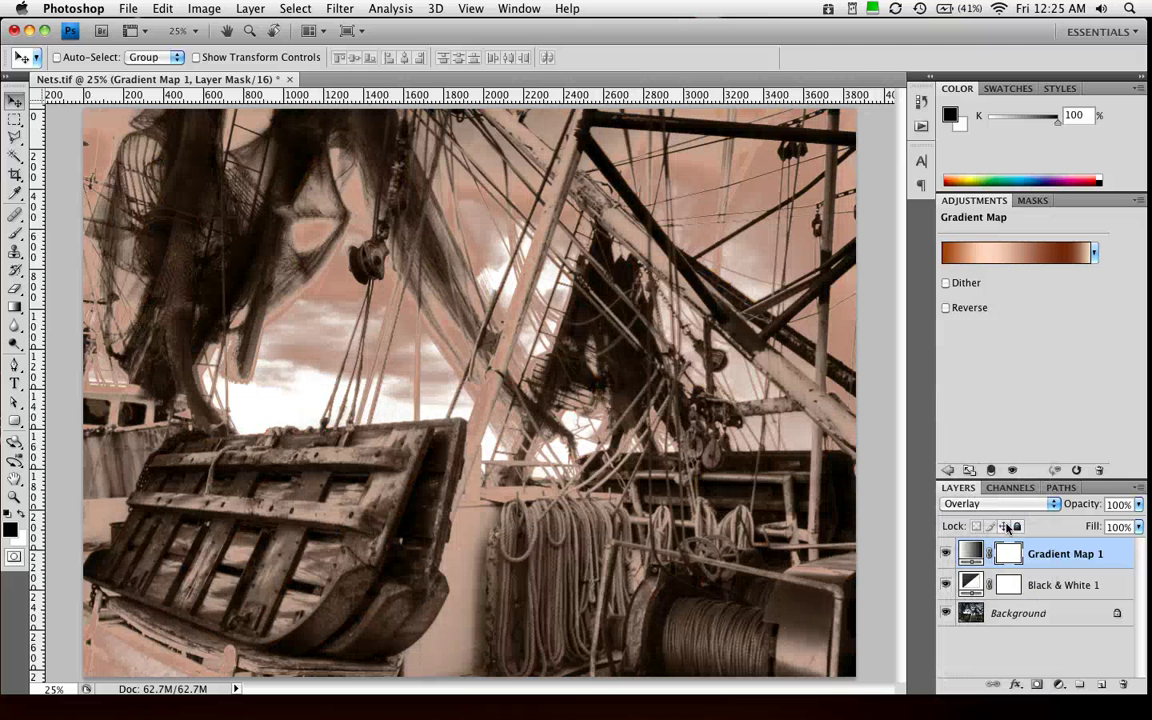
# Edit the Copper gradient, moving the light peach colour stop to 79% and the dark brown stop to 0%.
pyautogui.click(1031, 262)
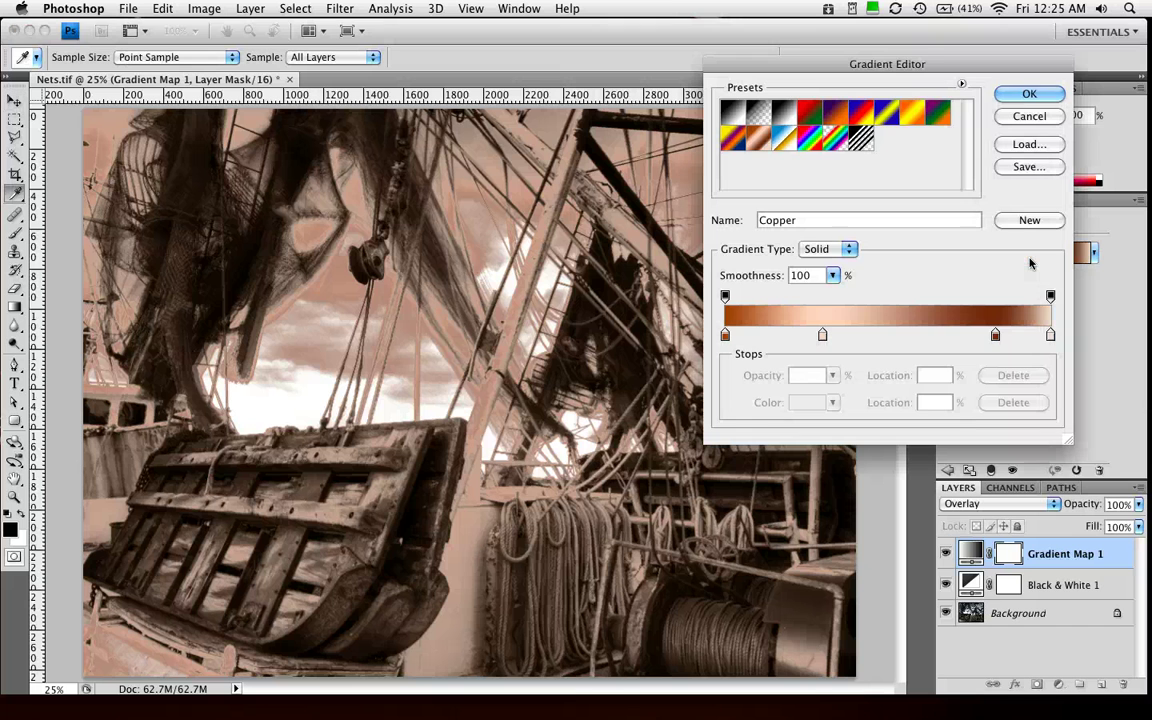
pyautogui.moveTo(996, 337)
pyautogui.mouseDown()
pyautogui.moveTo(797, 336)
pyautogui.moveTo(983, 335)
pyautogui.mouseUp()
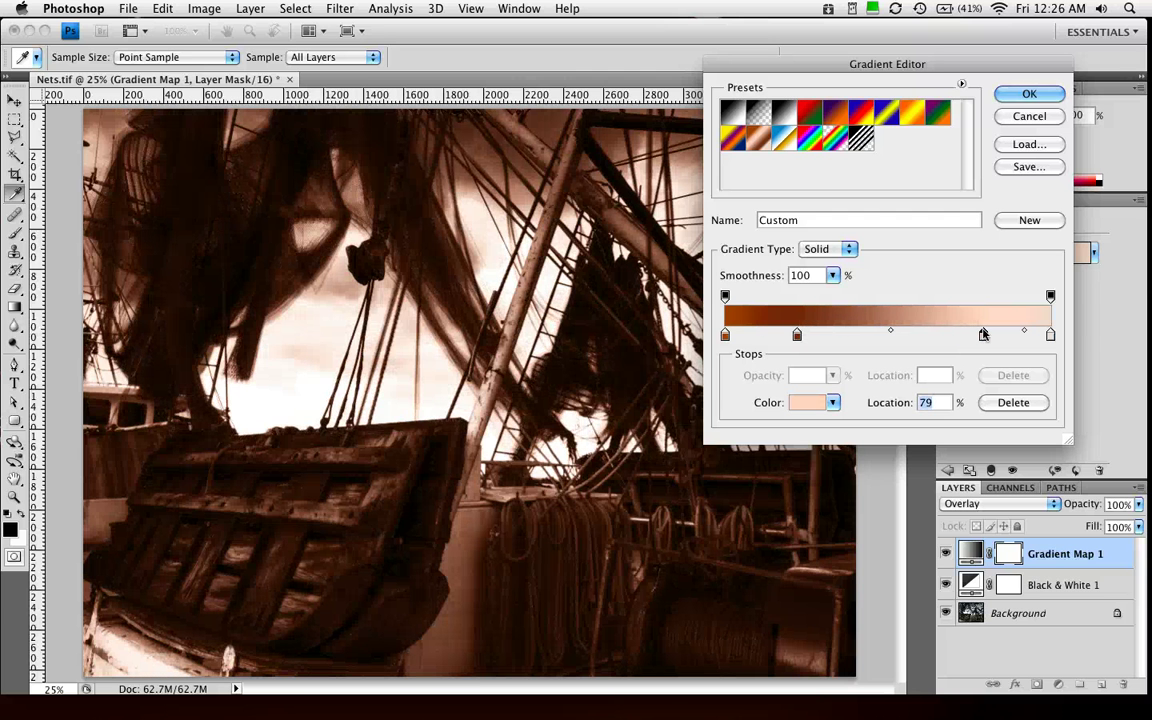
pyautogui.moveTo(797, 337); pyautogui.dragTo(725, 337)
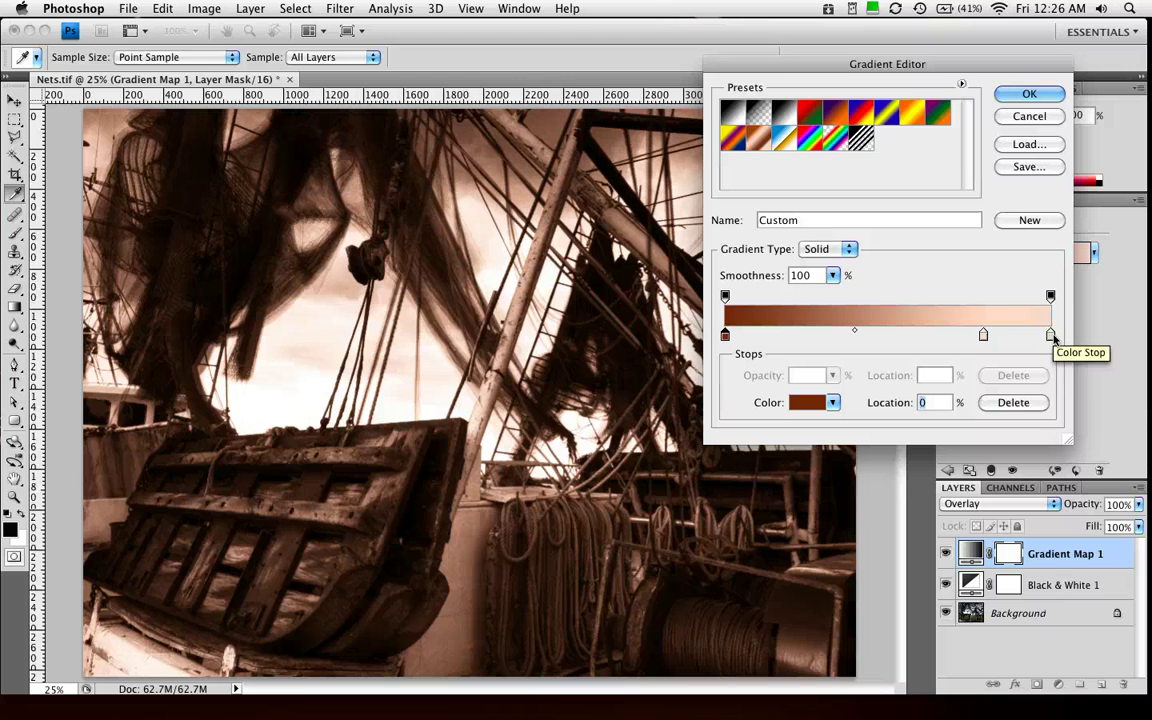
# Move the light peach colour stop to 52%, recolour it orange #f6a377, and accept the edited gradient.
pyautogui.moveTo(984, 336); pyautogui.dragTo(895, 334)
pyautogui.doubleClick(895, 334)
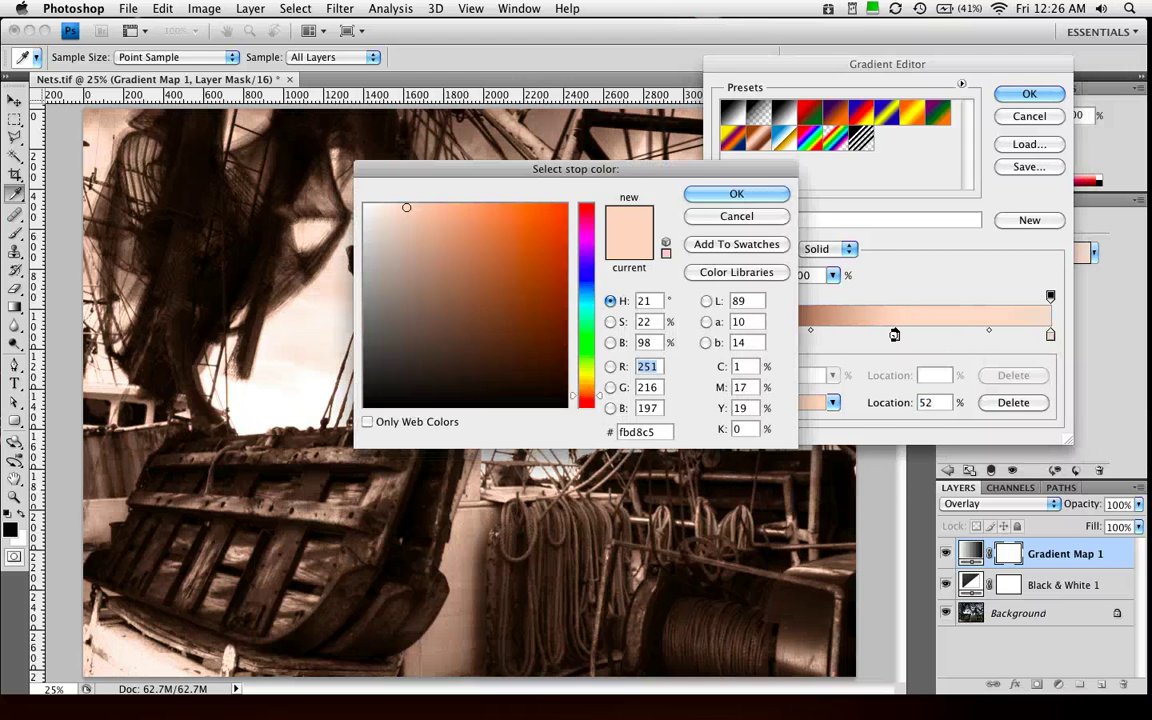
pyautogui.moveTo(432, 211); pyautogui.dragTo(469, 210)
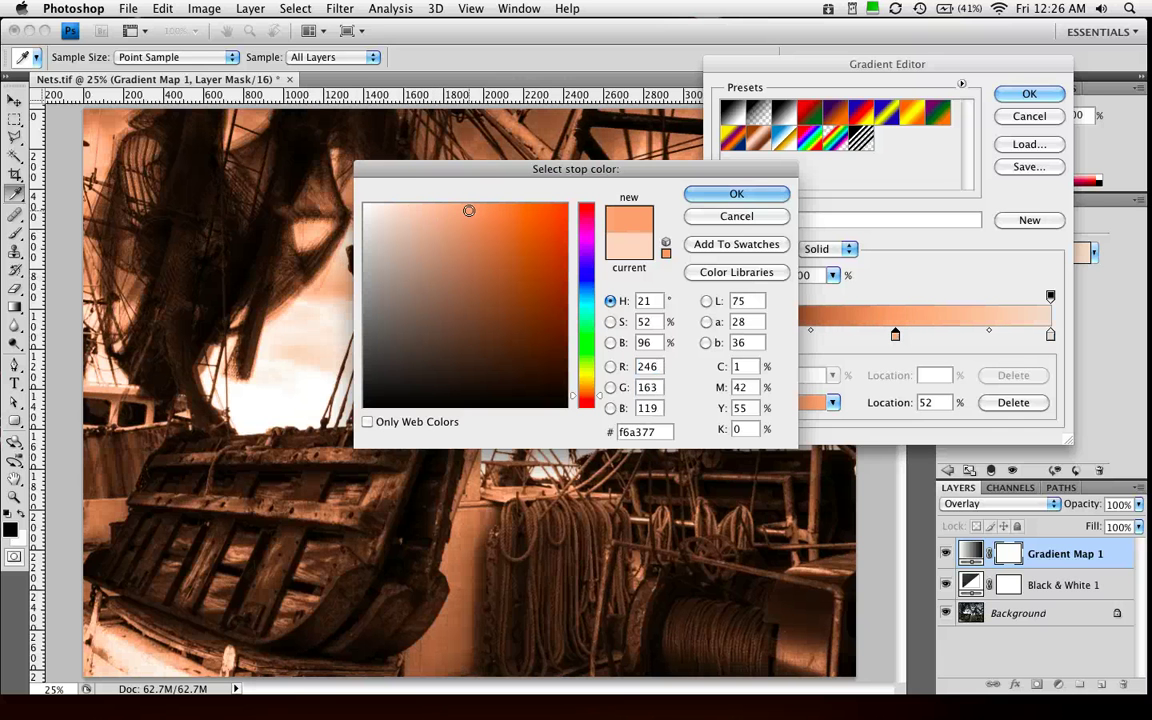
pyautogui.click(700, 193)
pyautogui.click(1026, 93)
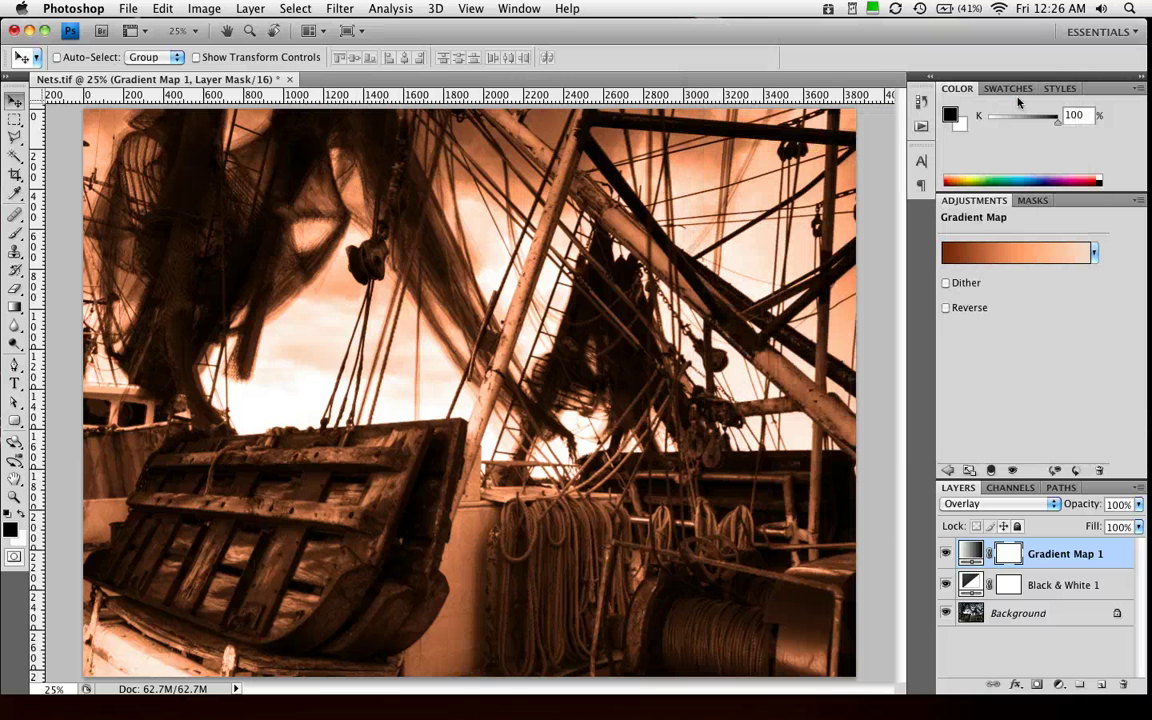
# Reduce the Gradient Map layer's opacity to 74% and apply the orange-yellow-orange gradient preset to it.
pyautogui.click(1138, 504)
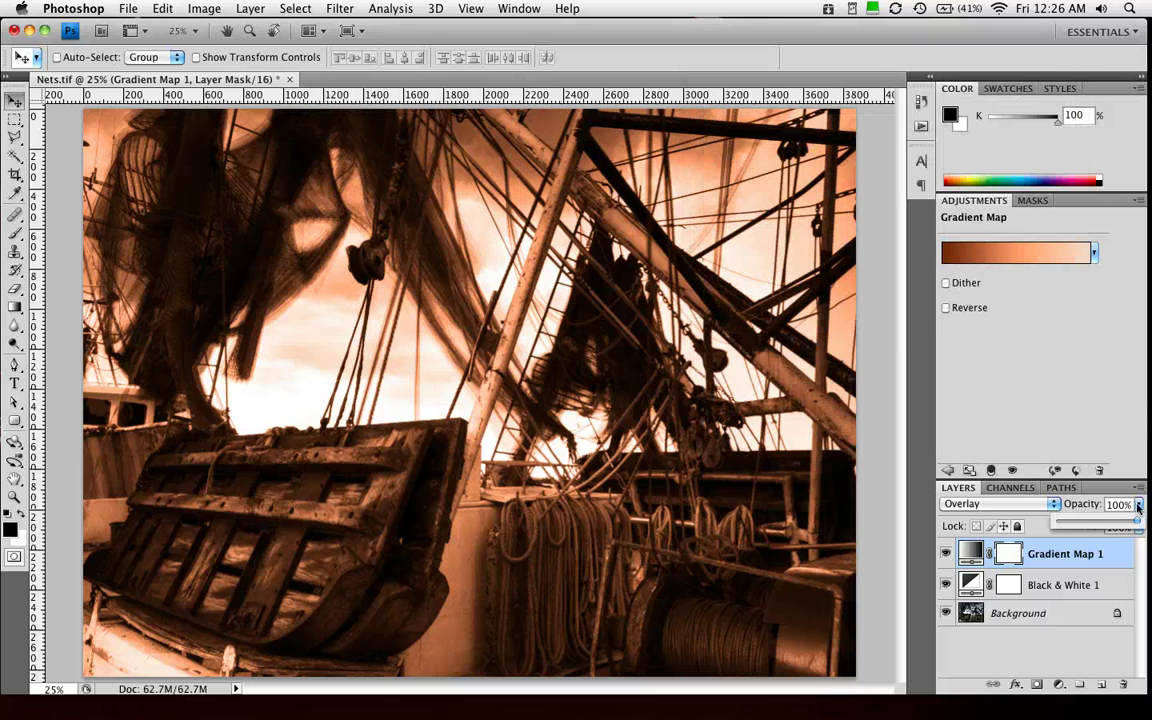
pyautogui.moveTo(1131, 525)
pyautogui.mouseDown()
pyautogui.moveTo(1099, 530)
pyautogui.moveTo(1118, 525)
pyautogui.mouseUp()
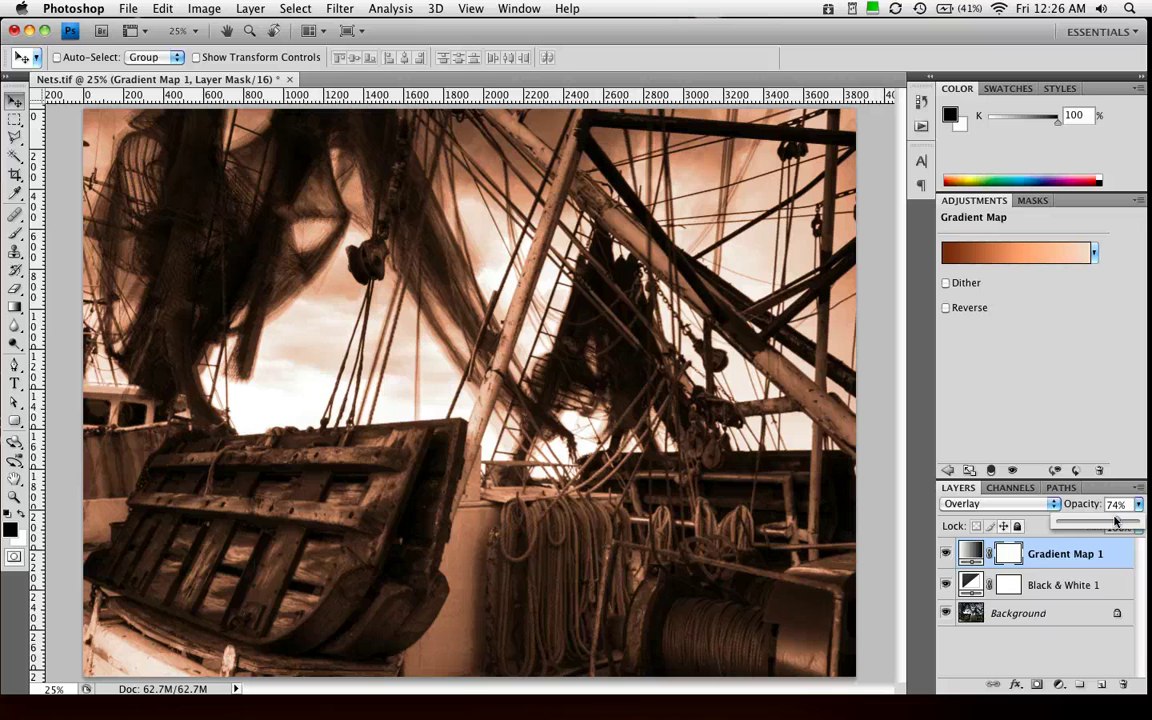
pyautogui.click(1093, 253)
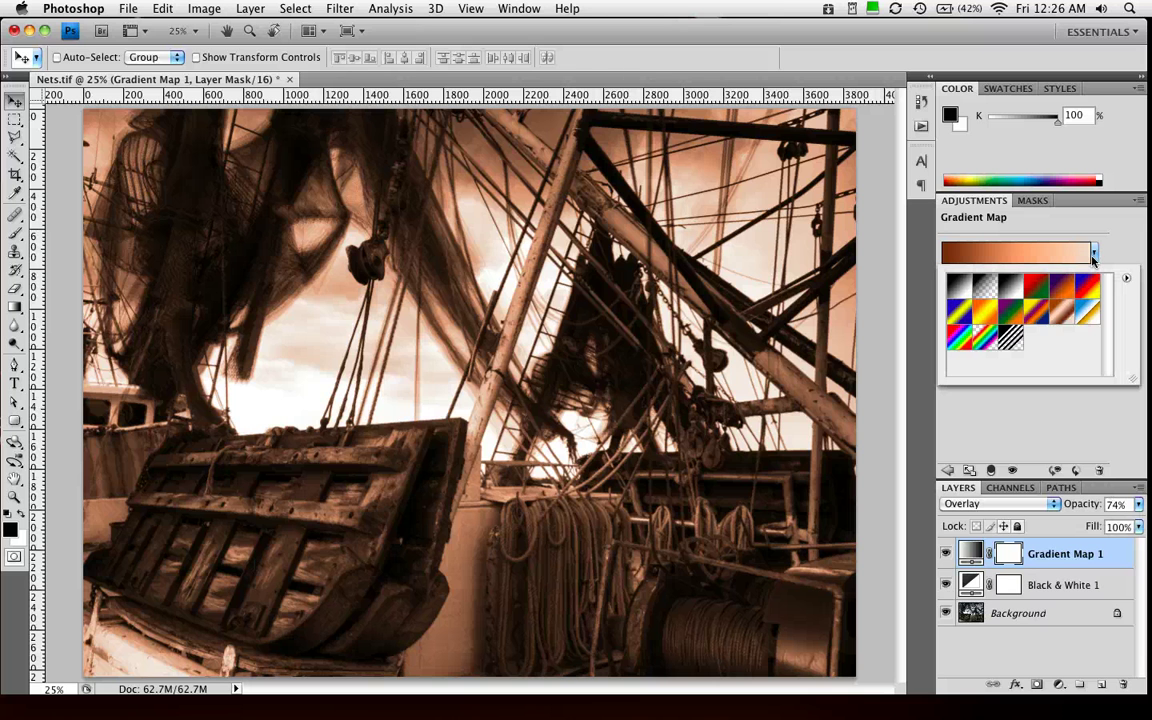
pyautogui.doubleClick(980, 322)
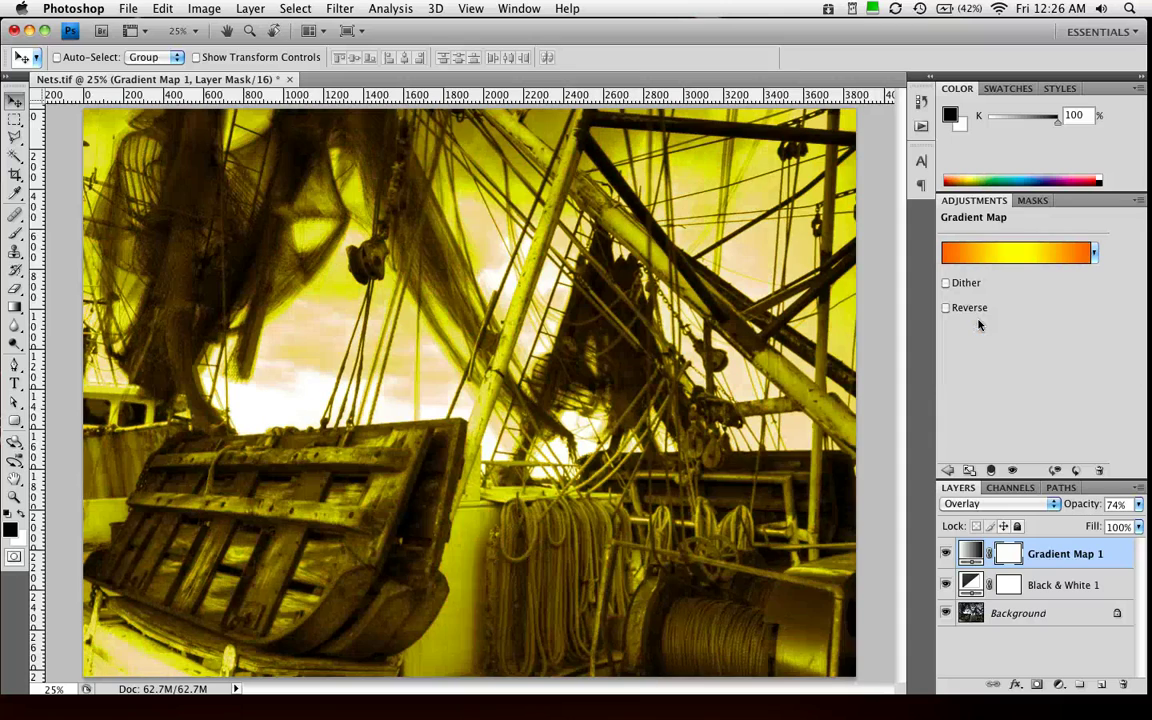
# Try the orange-yellow-orange gradient in successive blend modes, including Vivid Light, Difference and Color, and stop at Darken.
pyautogui.hotkey('shift', '+')
pyautogui.hotkey('shift', '+')
pyautogui.hotkey('shift', '+')
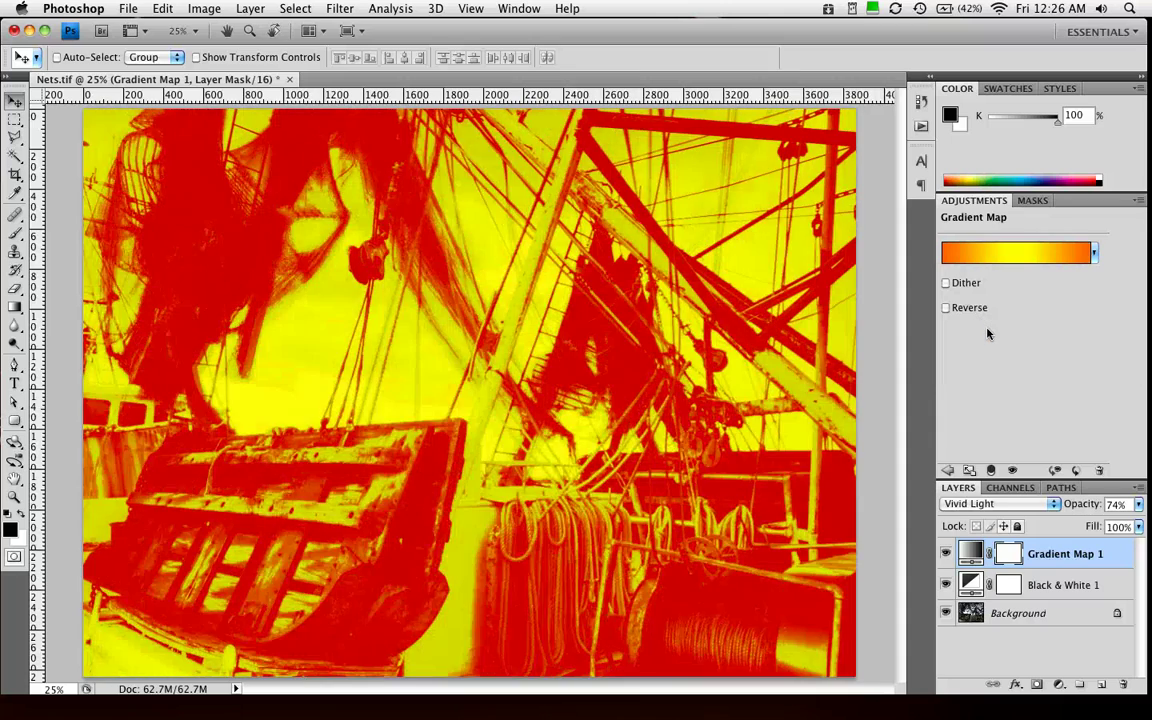
pyautogui.hotkey('shift', '+')
pyautogui.hotkey('shift', '+')
pyautogui.hotkey('shift', '+')
pyautogui.hotkey('shift', '+')
pyautogui.hotkey('shift', '+')
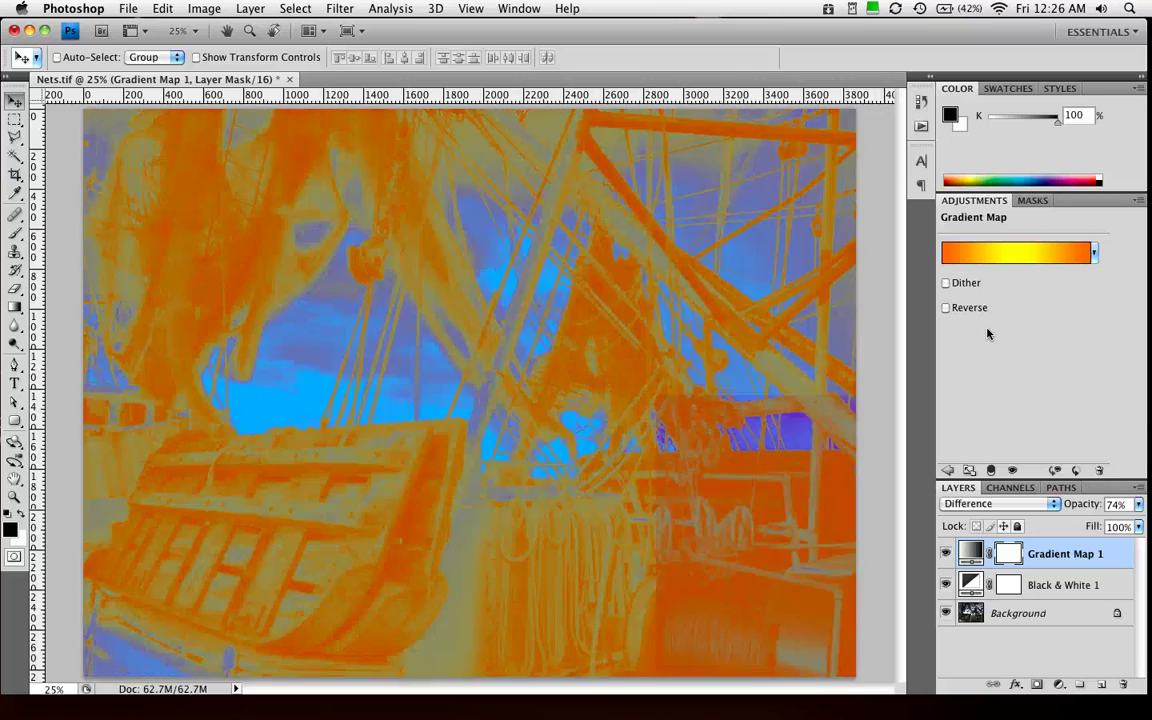
pyautogui.hotkey('shift', '+')
pyautogui.hotkey('shift', '+')
pyautogui.hotkey('shift', '+')
pyautogui.hotkey('shift', '+')
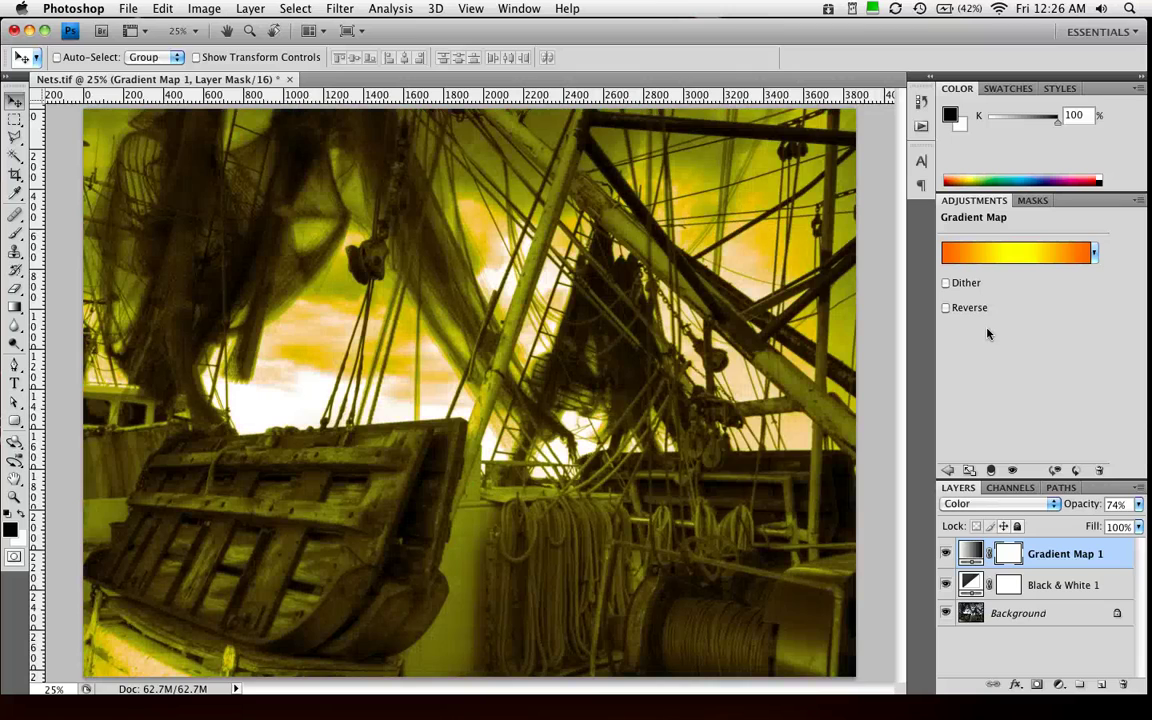
pyautogui.hotkey('shift', '+')
pyautogui.hotkey('shift', '+')
pyautogui.hotkey('shift', '+')
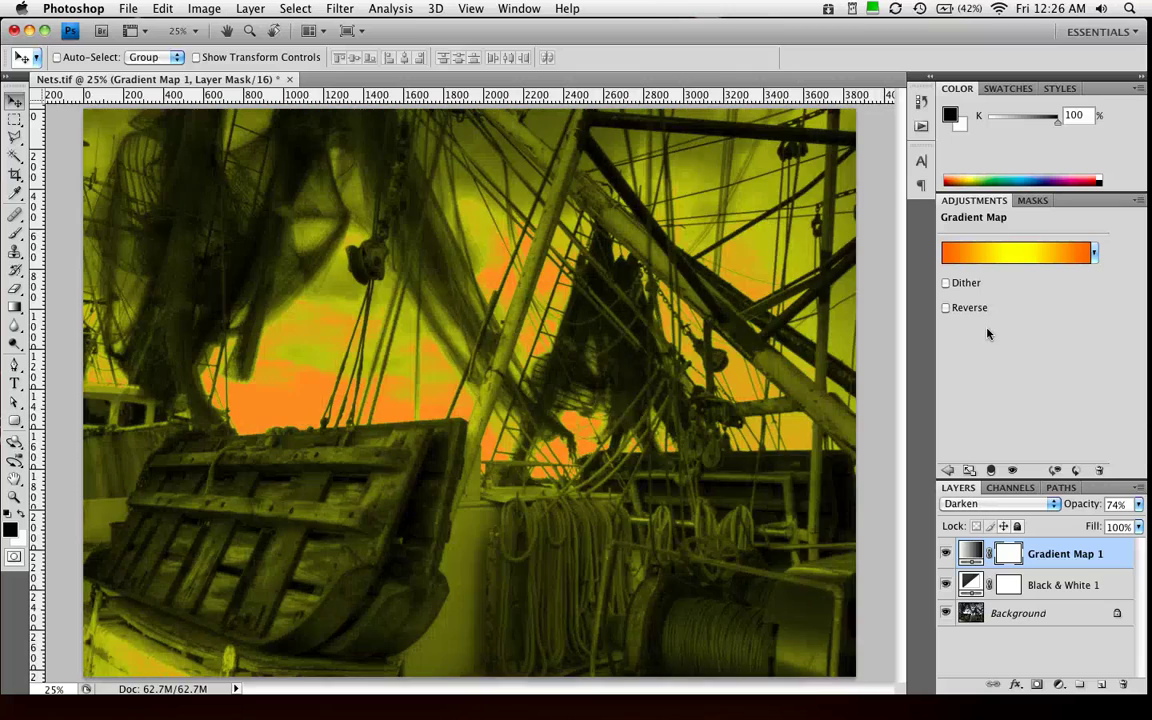